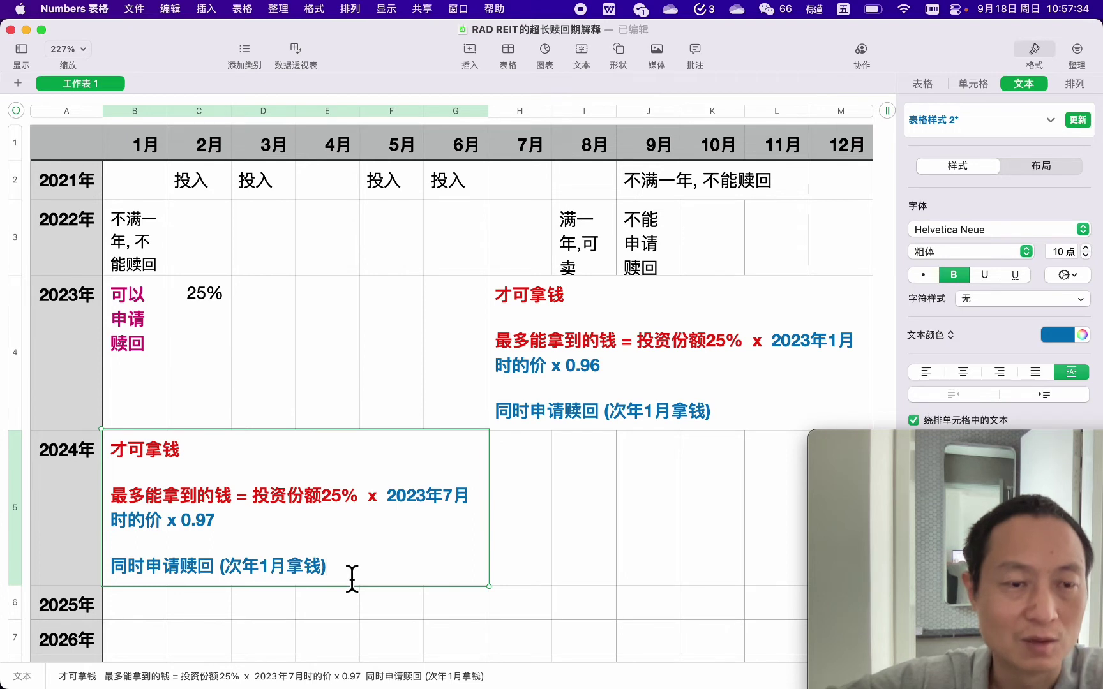
Step: Change the bracketed note in the 2024 January–June cell to (同年7月拿钱)
click(334, 501)
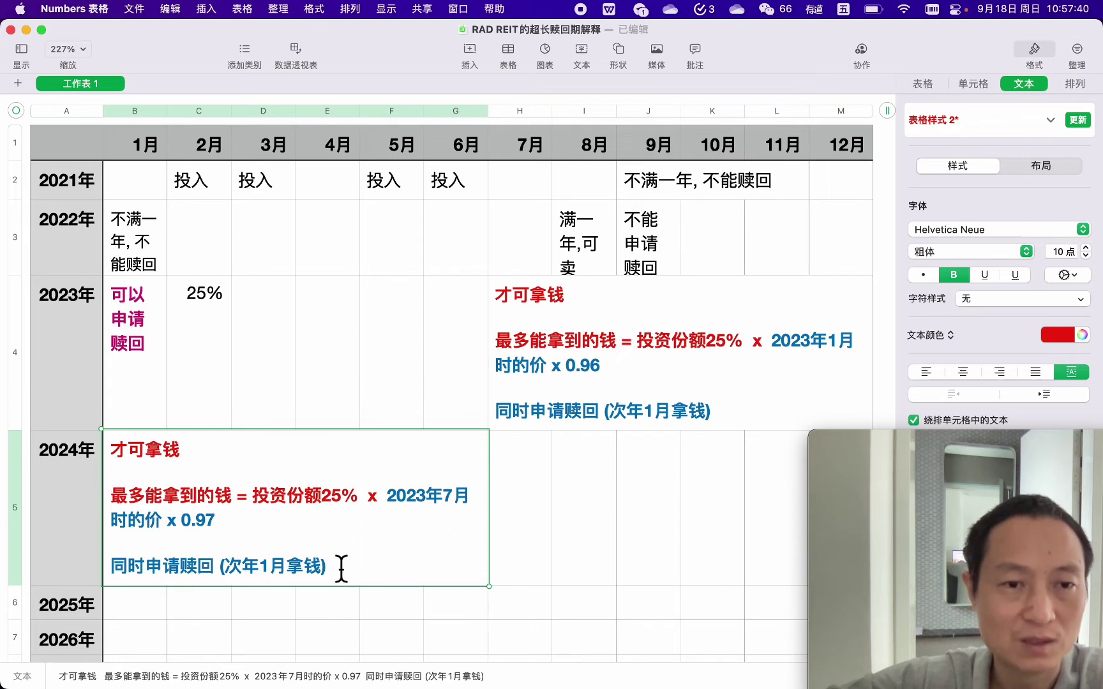
click(281, 567)
key(shift+Left)
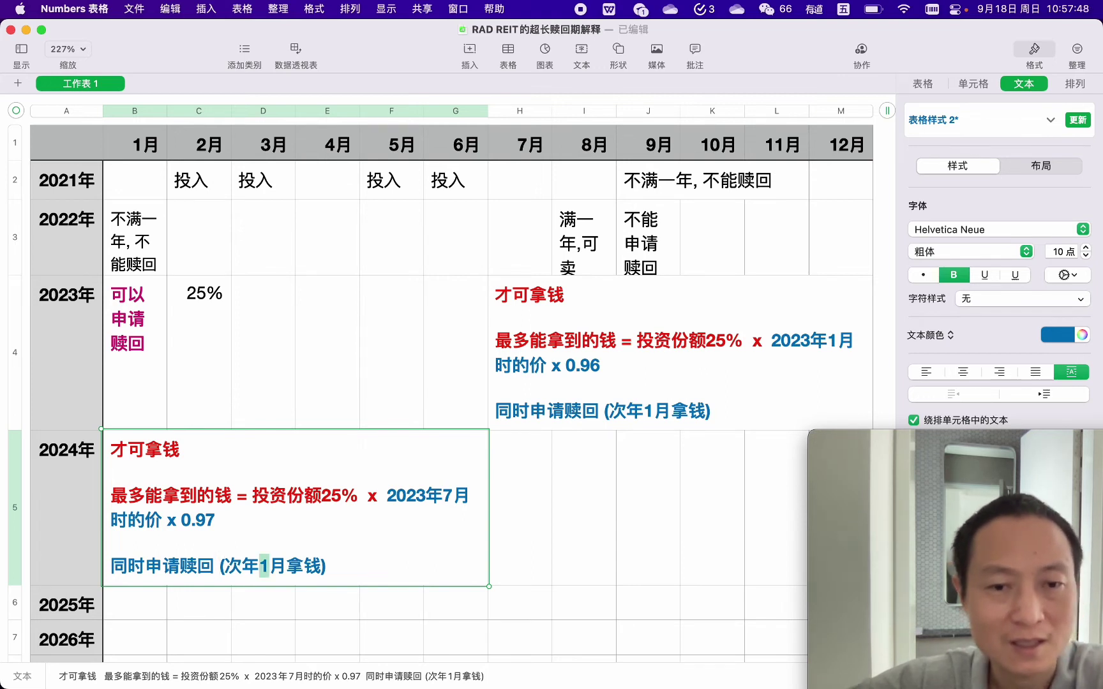
text(7)
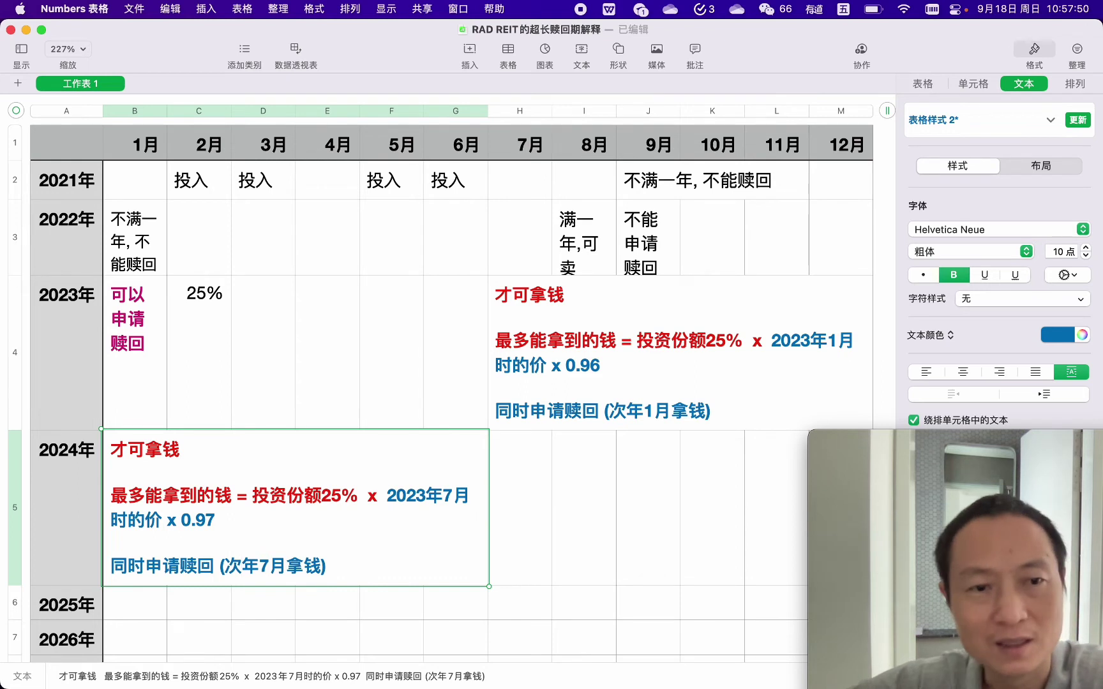
key(Left)
key(Left)
key(shift+Left)
text(mgk)
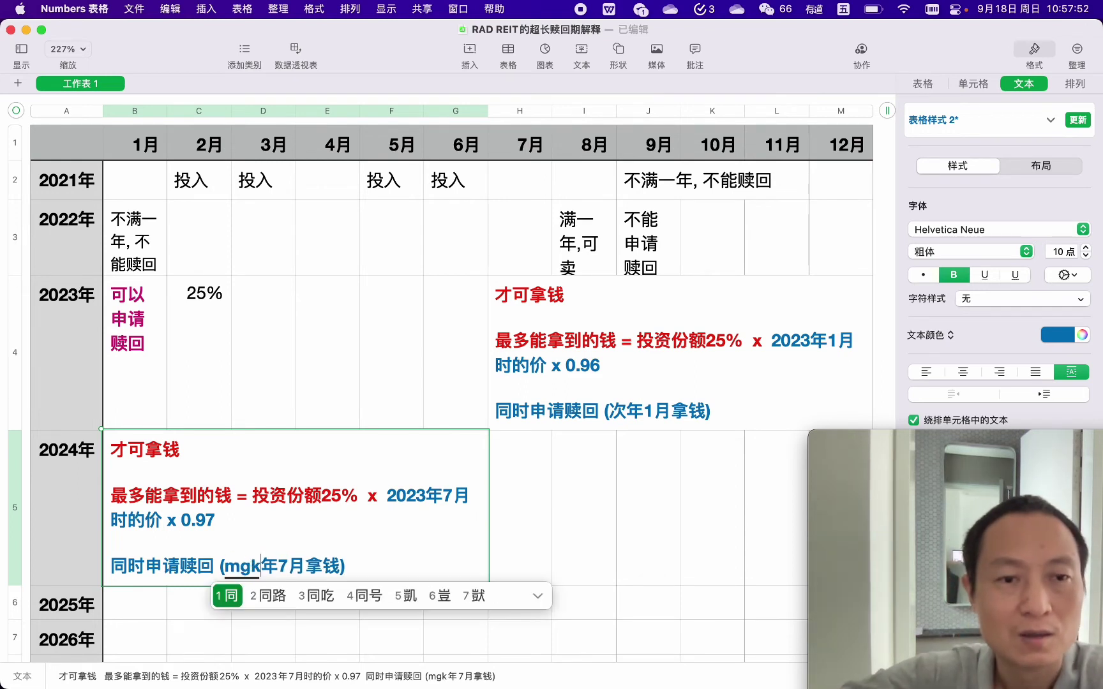
key(space)
key(Return)
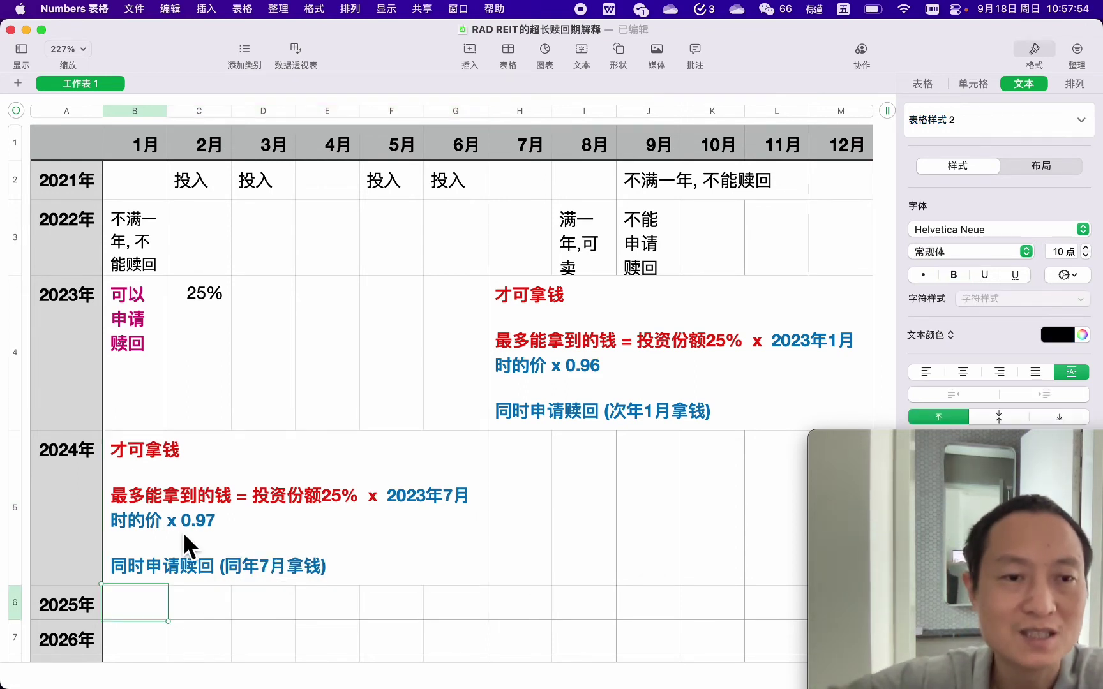
click(163, 526)
click(531, 489)
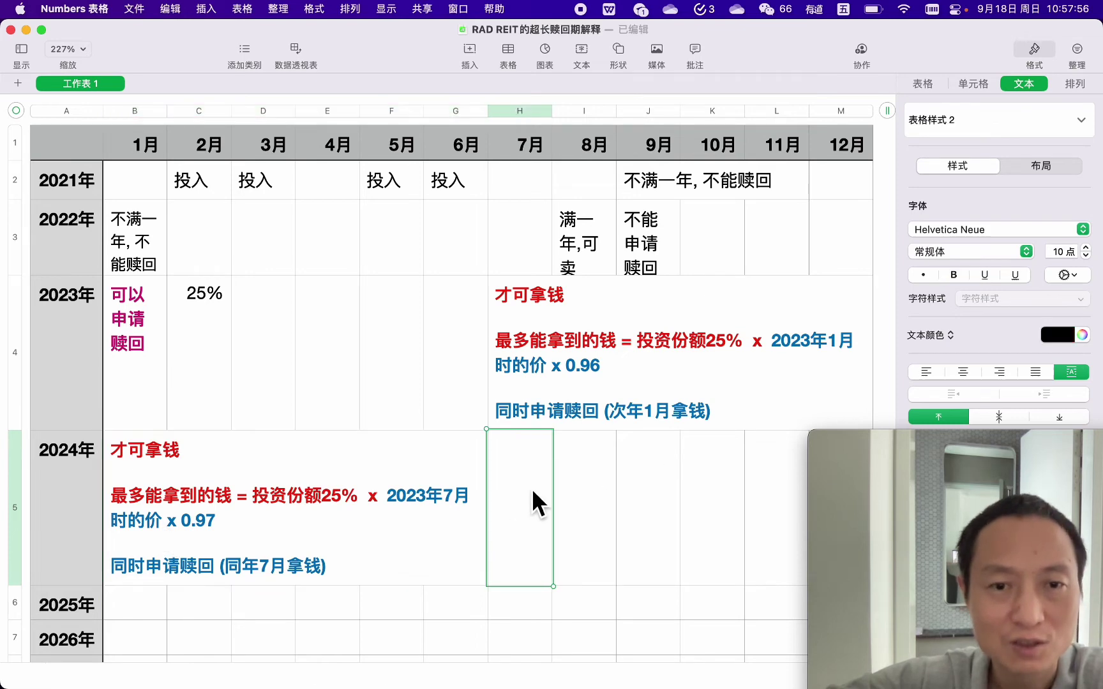
scroll(527, 496, down, 2)
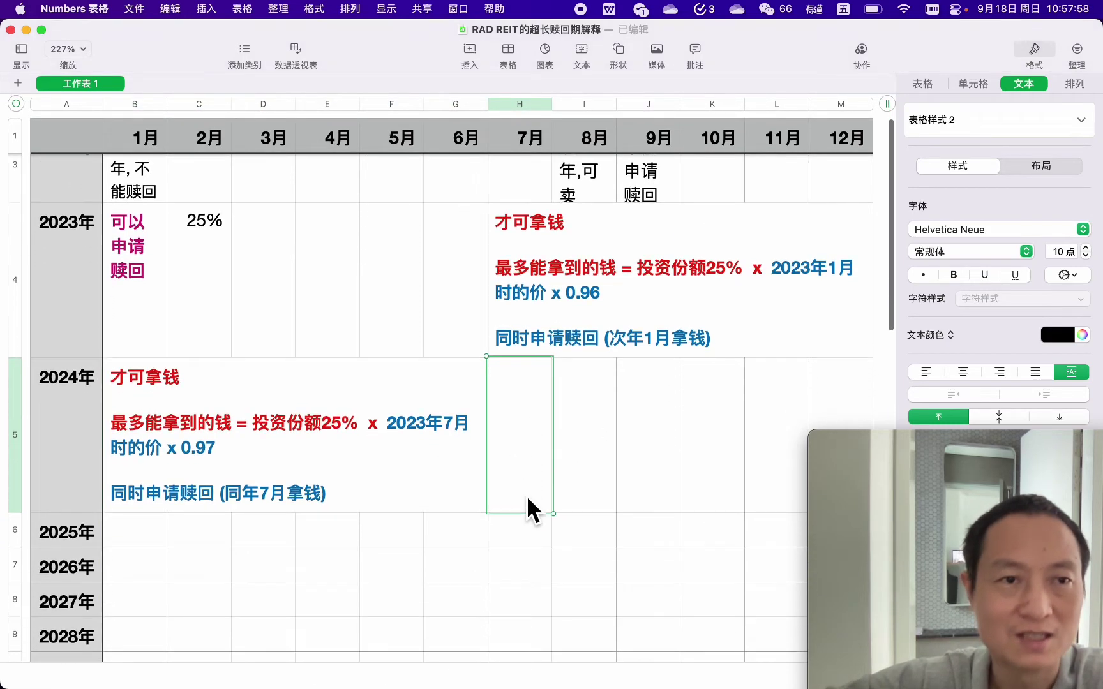
click(150, 429)
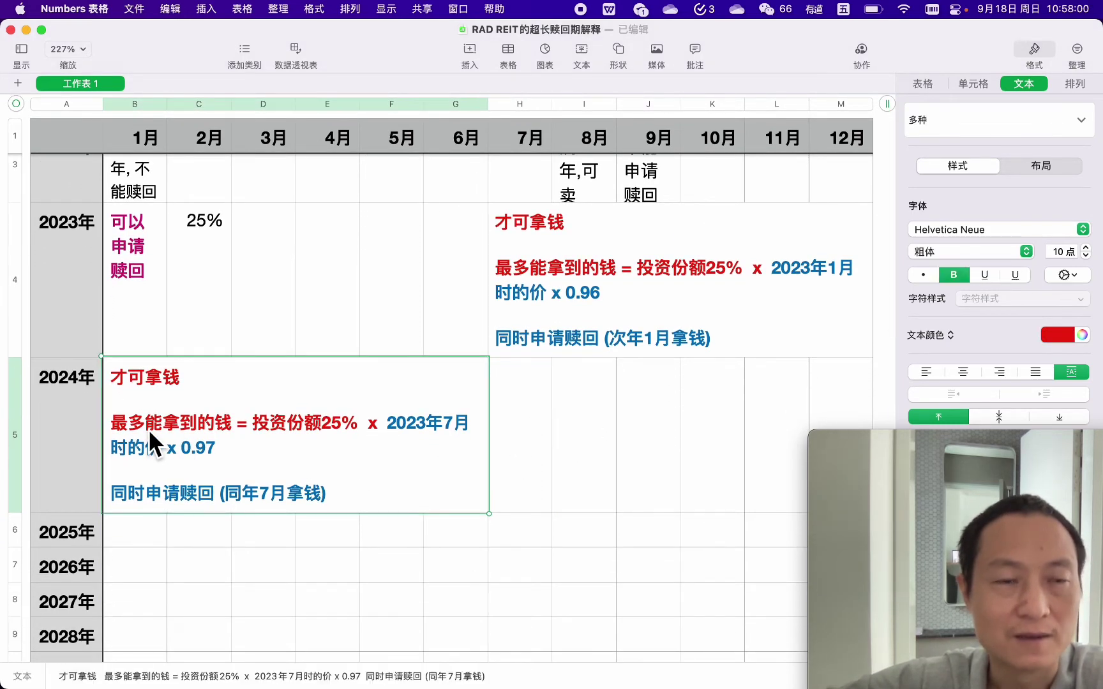
click(509, 405)
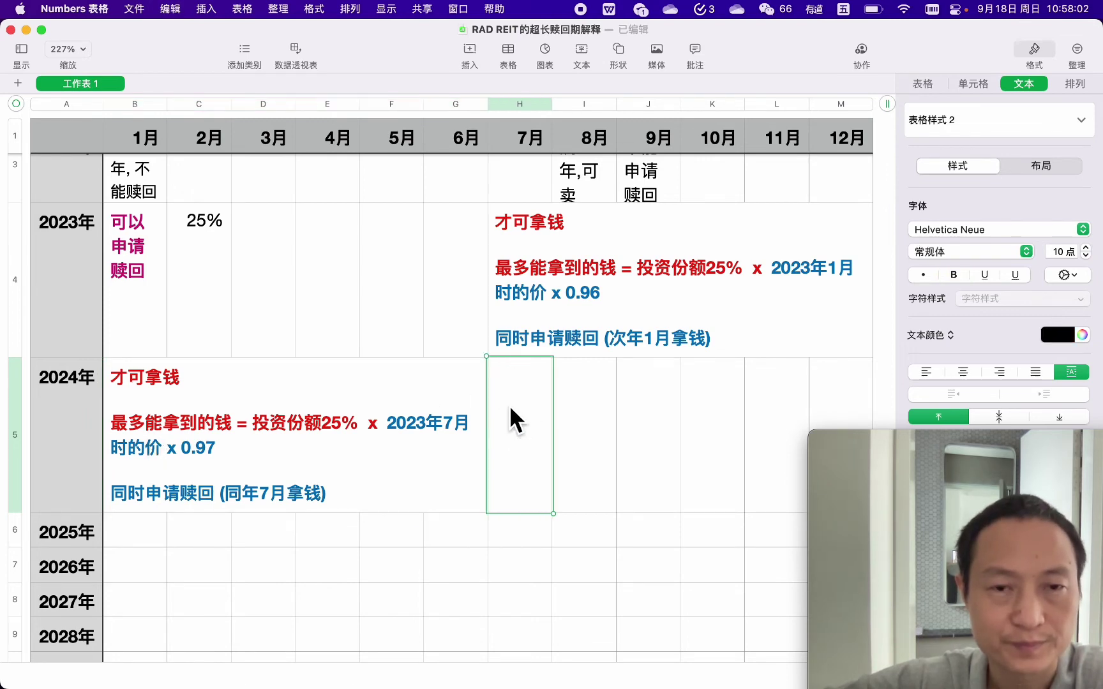
text(才可拿钱  最多能拿到的钱 = 投资份额25% x 2023年7月时的价 x 0.97  同时申请赎回 (同年7月拿钱))
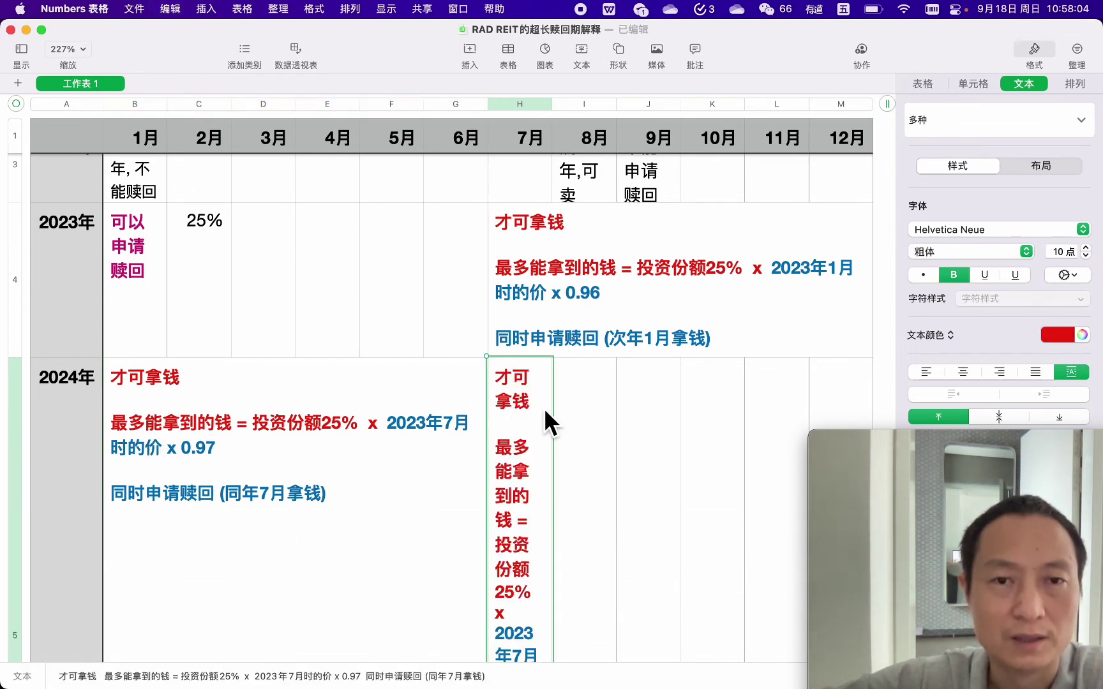
key(super+z)
Step: Copy the 2023 July–December payout note into the 2024 July–December cells as one merged block
click(546, 305)
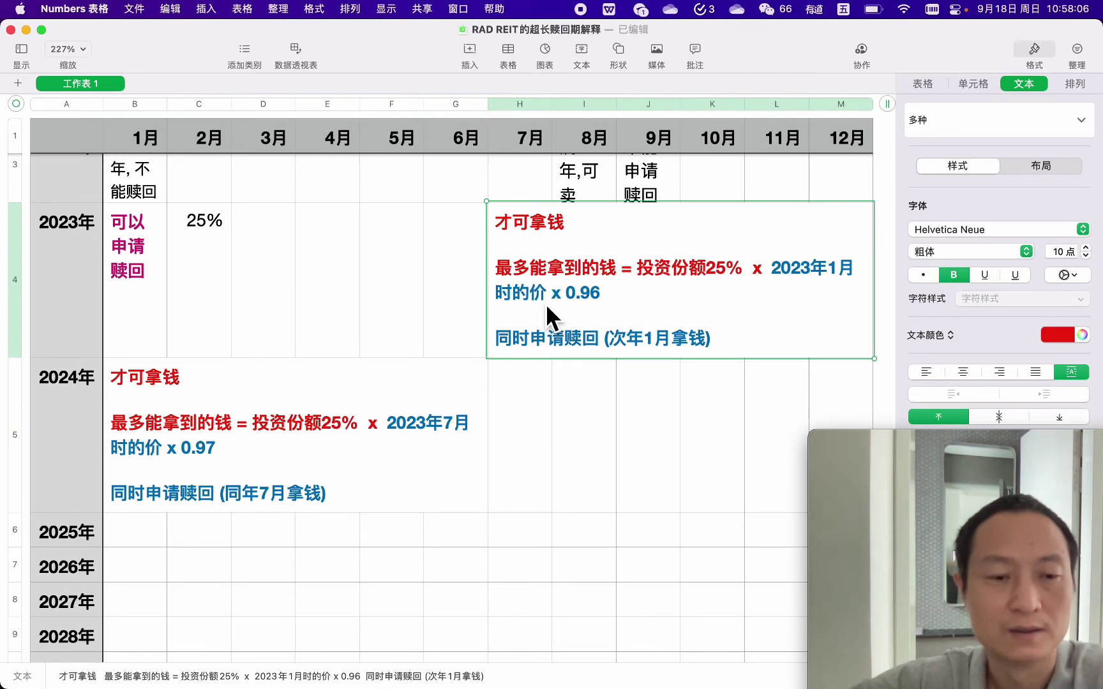
click(509, 400)
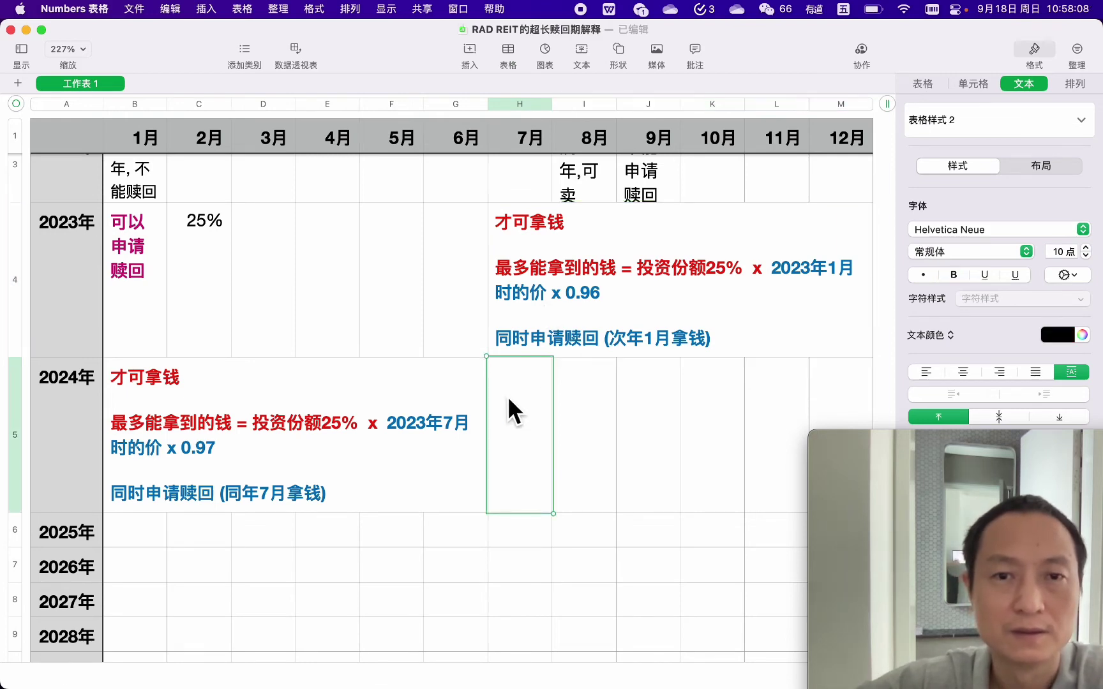
key(shift+Right)
key(shift+Right)
key(shift+Right)
key(shift+Right)
key(shift+Right)
text(才可拿钱  最多能拿到的钱 = 投资份额25% x 2023年1月时的价 x 0.96  同时申请赎回 (次年1月拿钱))
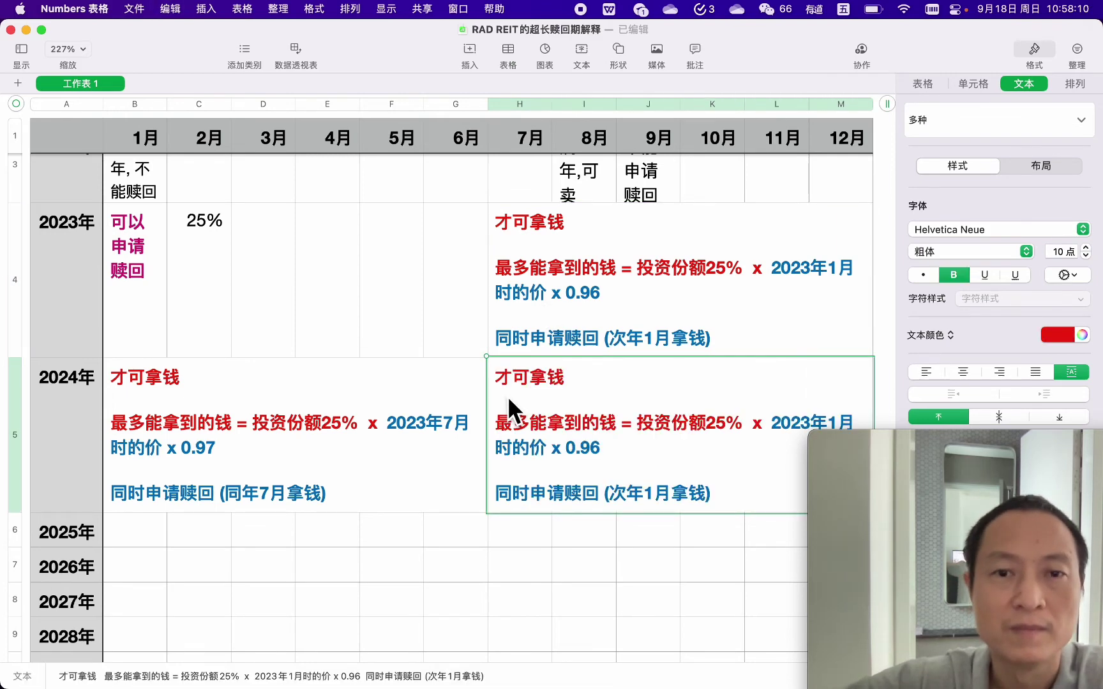
Step: Check the redemption rates in the OneNote policy and set the price multiplier in the 2024 July–December note to 0.97
scroll(519, 437, down, 3)
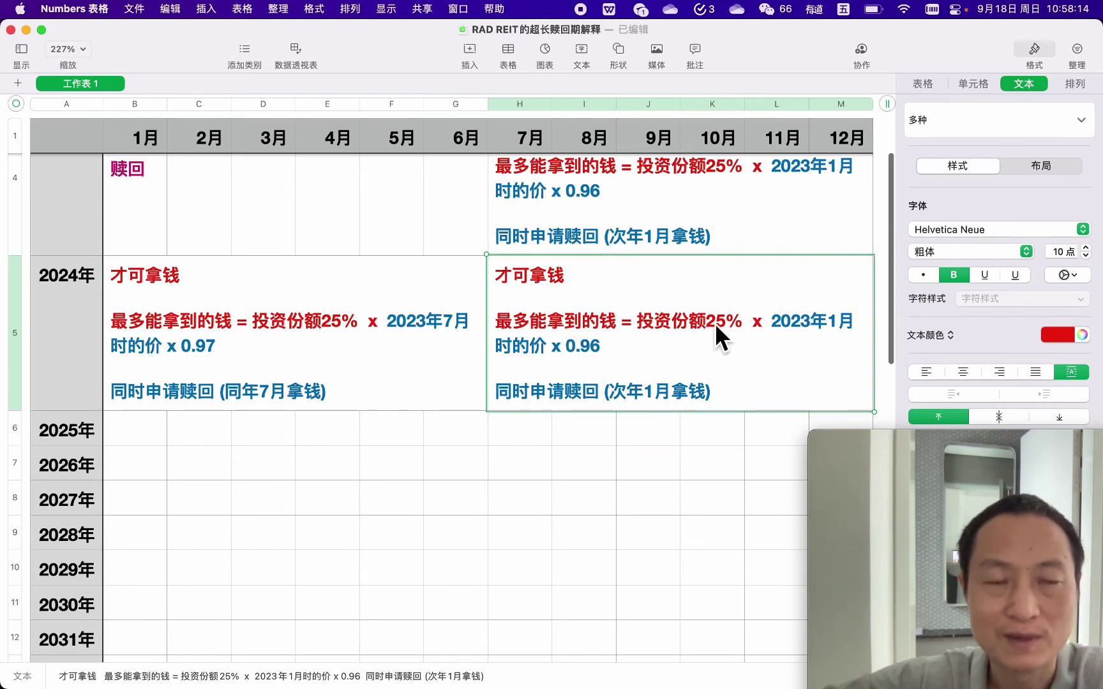
key(super+Tab)
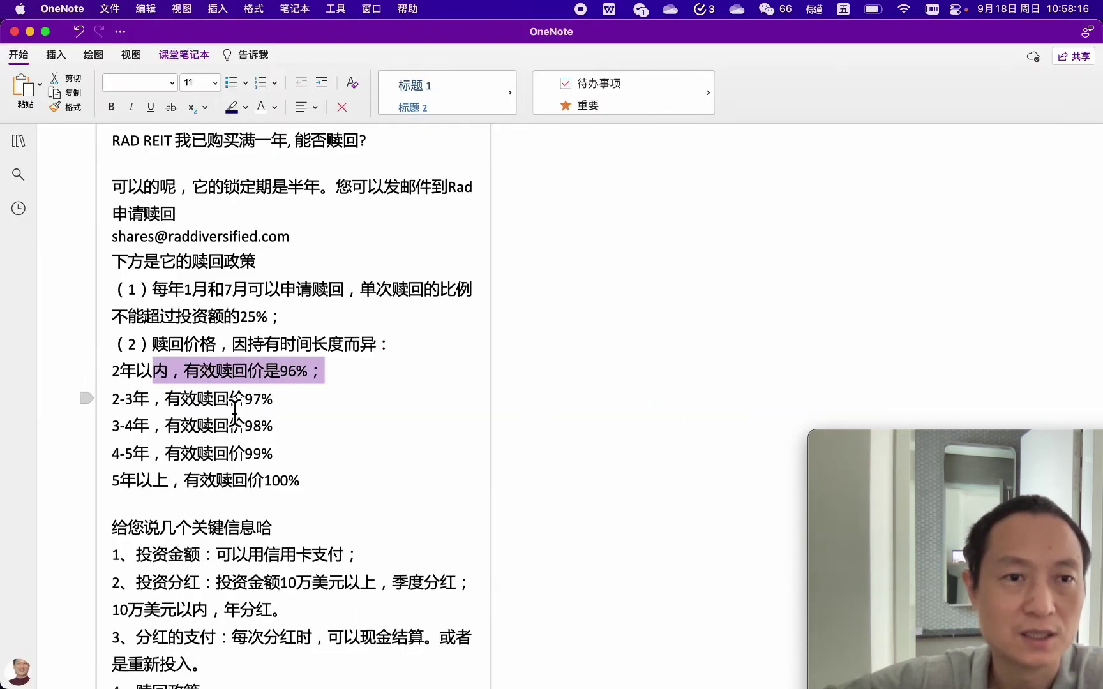
key(super+Tab)
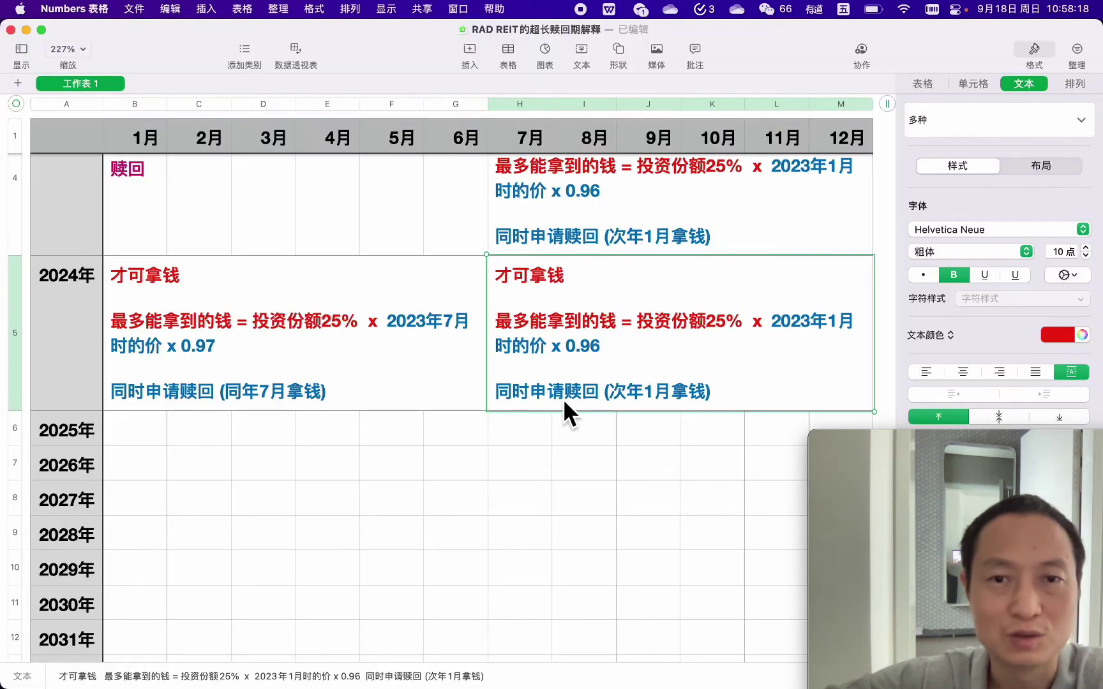
click(610, 352)
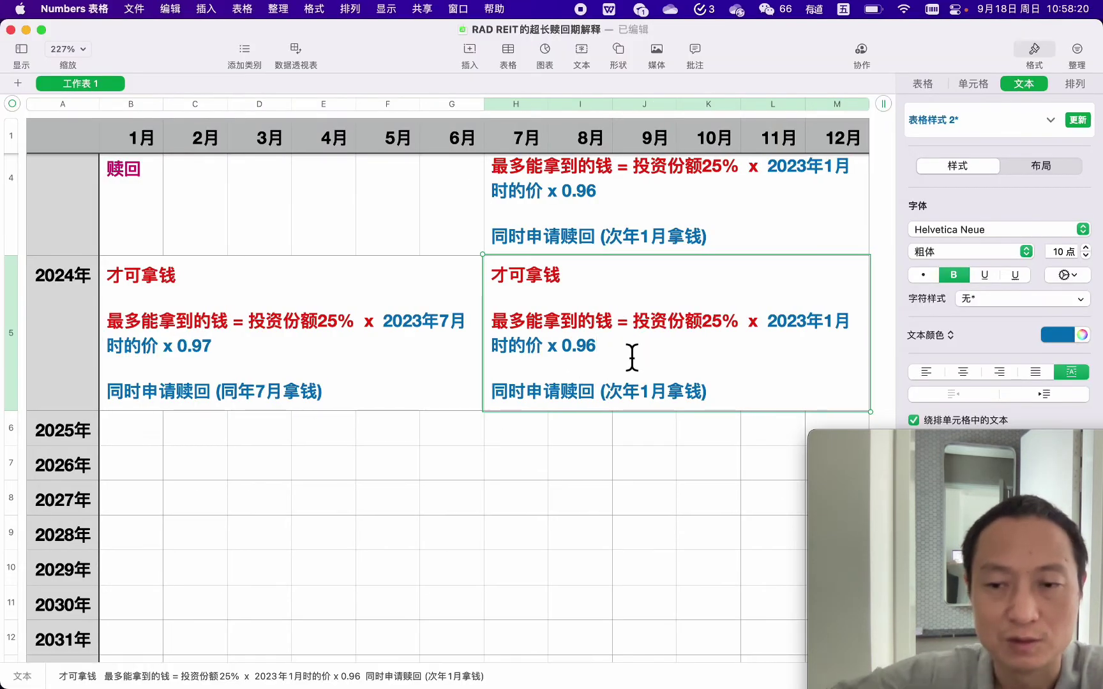
key(BackSpace)
text(7)
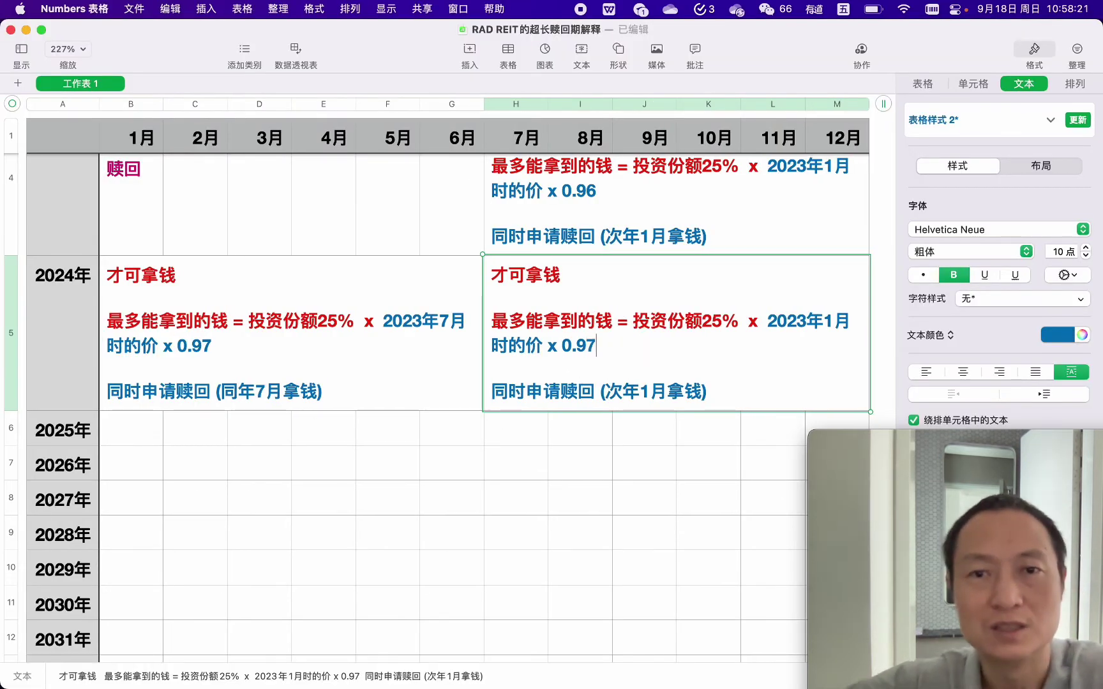
Step: Change the price date in the 2024 July–December note to 2024年1月
click(807, 321)
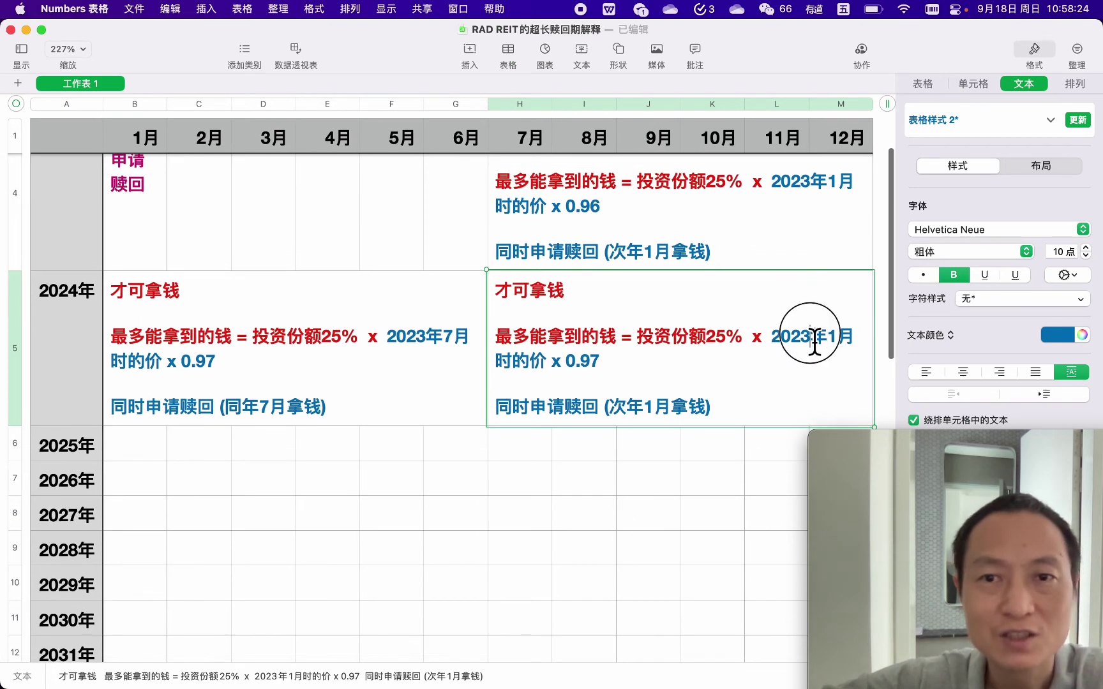
key(BackSpace)
text(4)
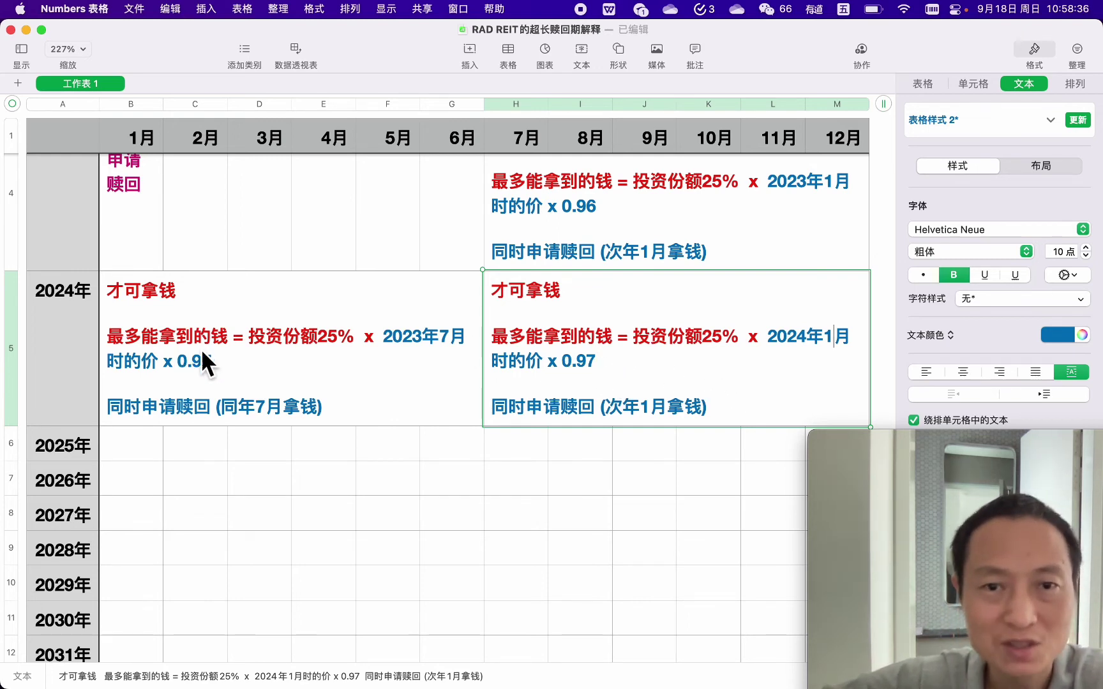
click(525, 411)
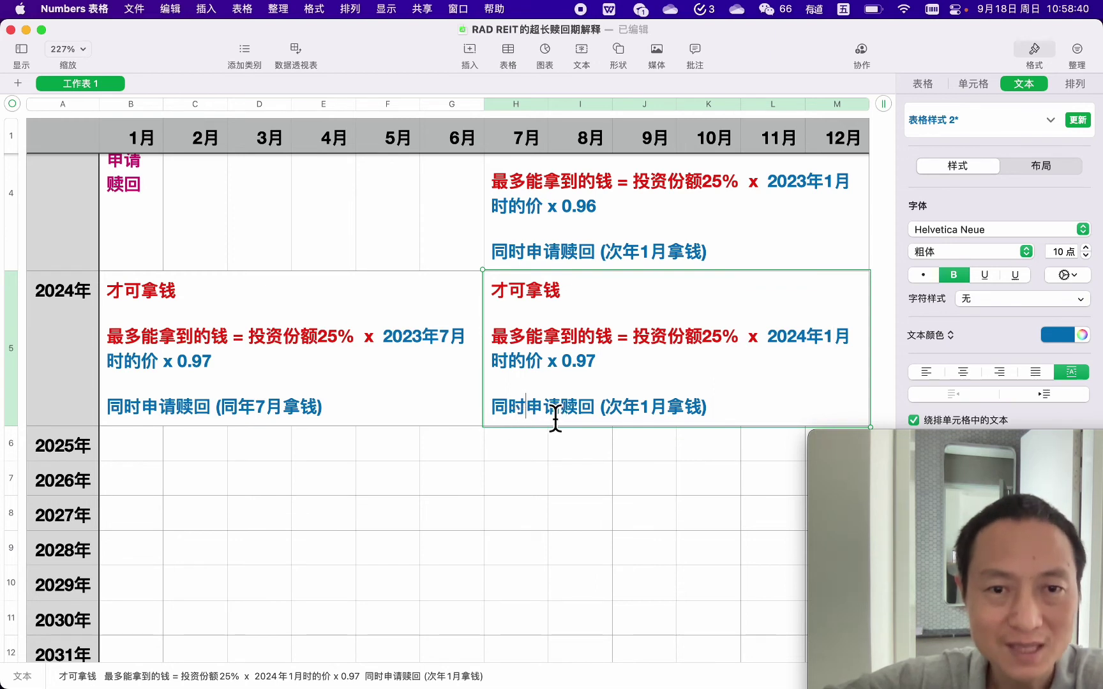
click(631, 418)
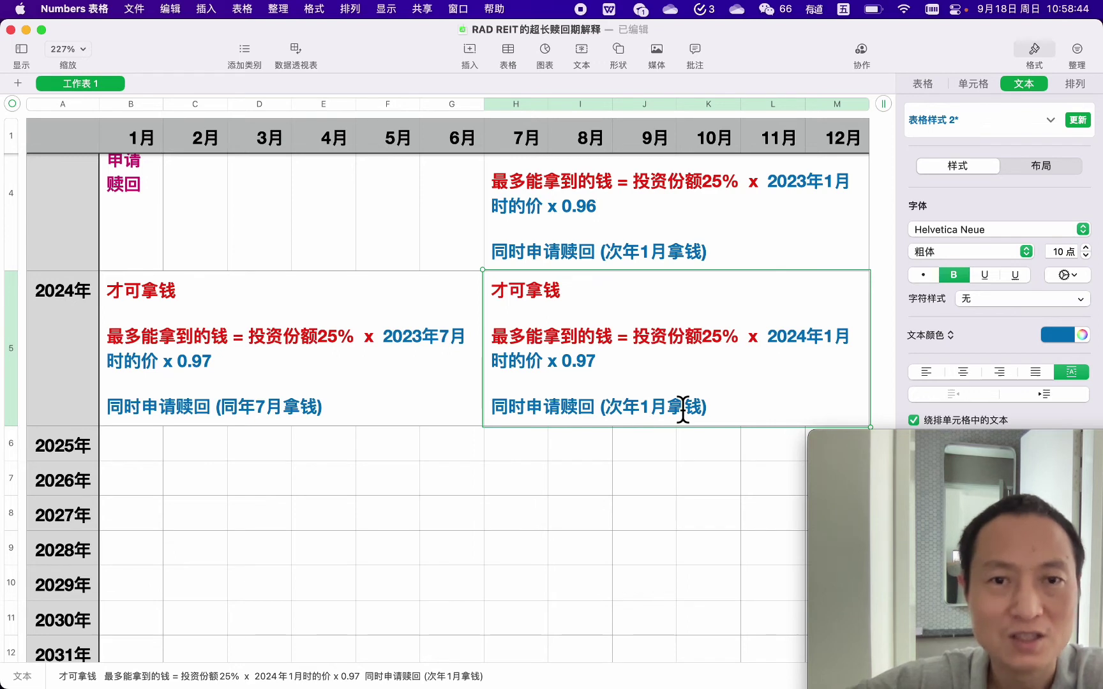
key(Return)
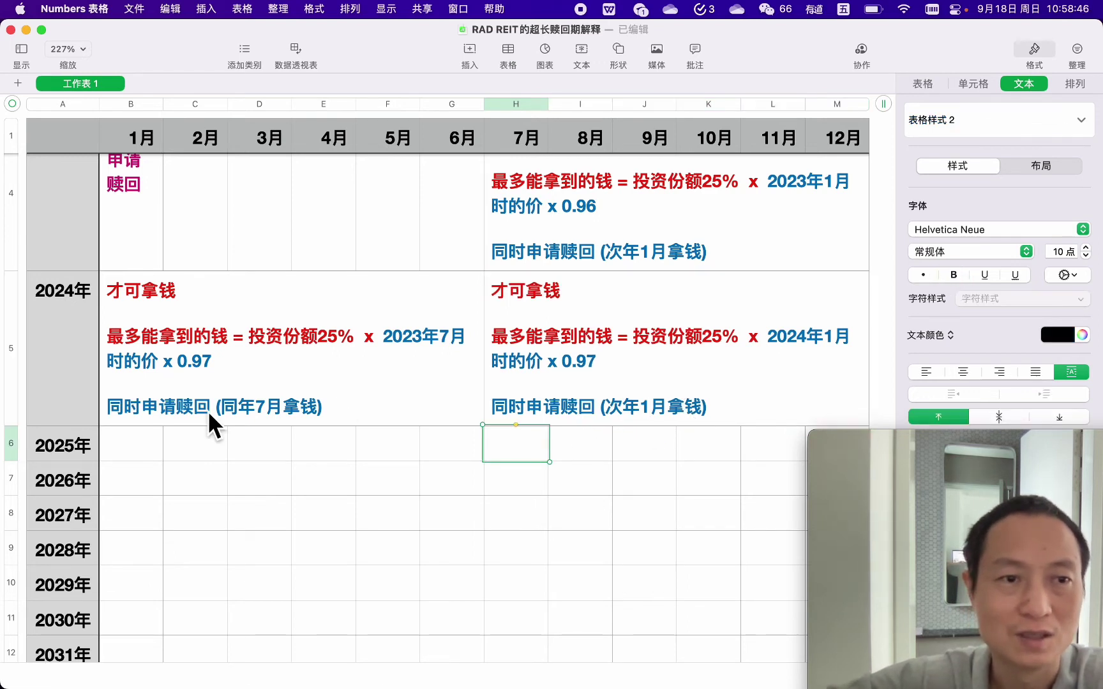
Step: Copy the 2024 January–June payout note into the 2025 January–June cells as one merged block
click(119, 451)
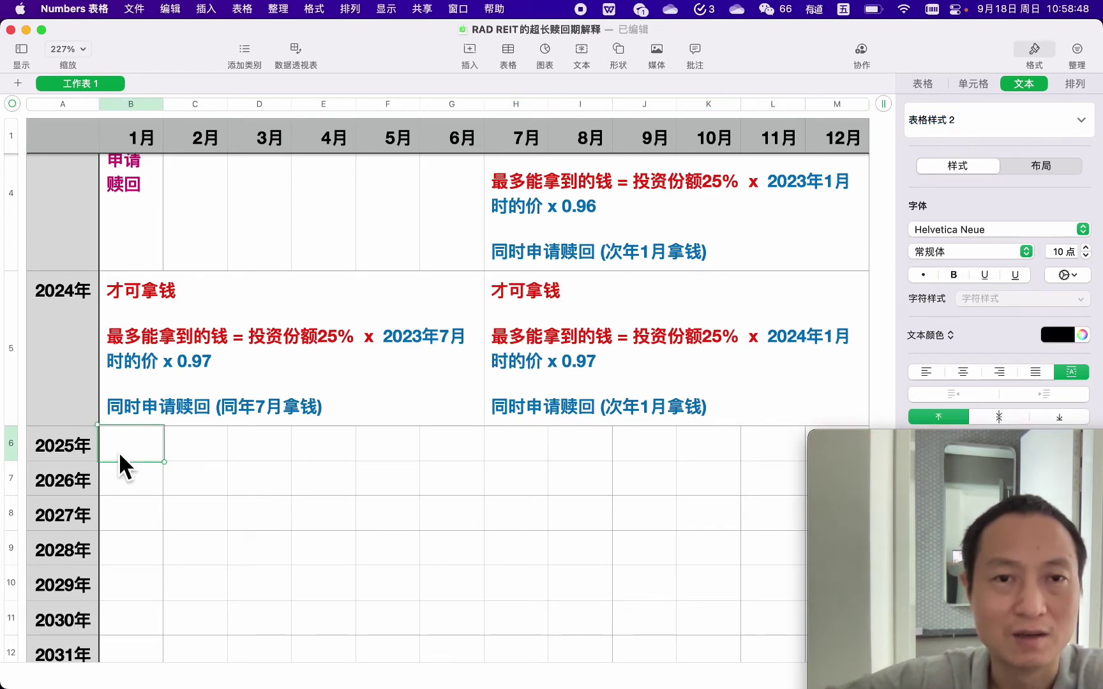
click(156, 372)
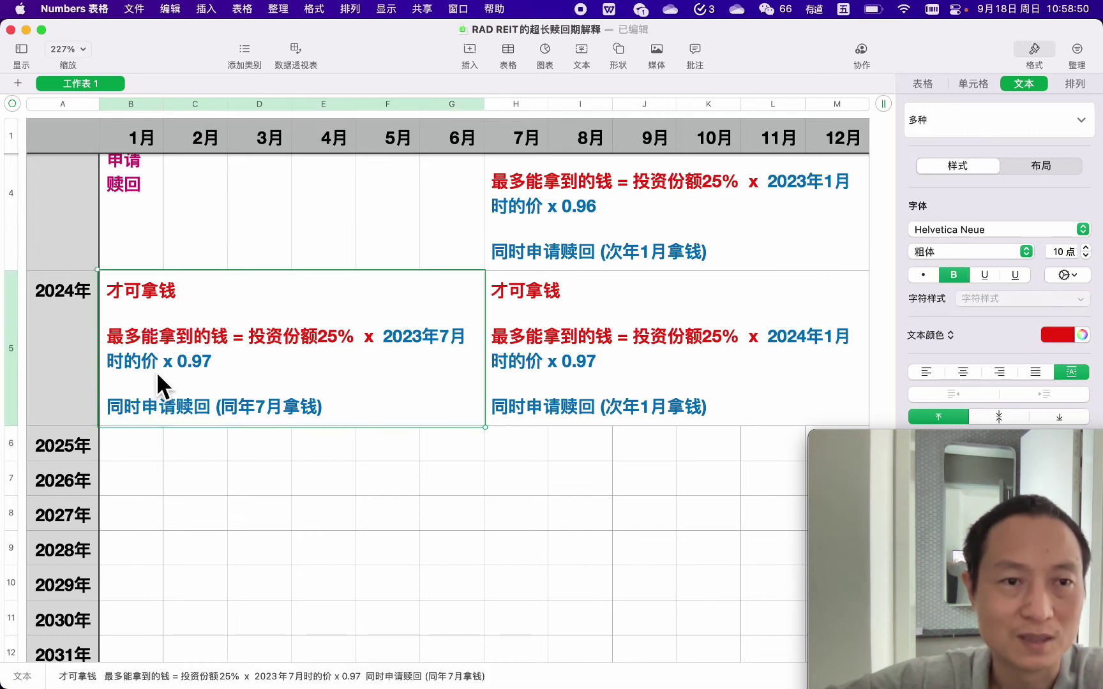
click(142, 432)
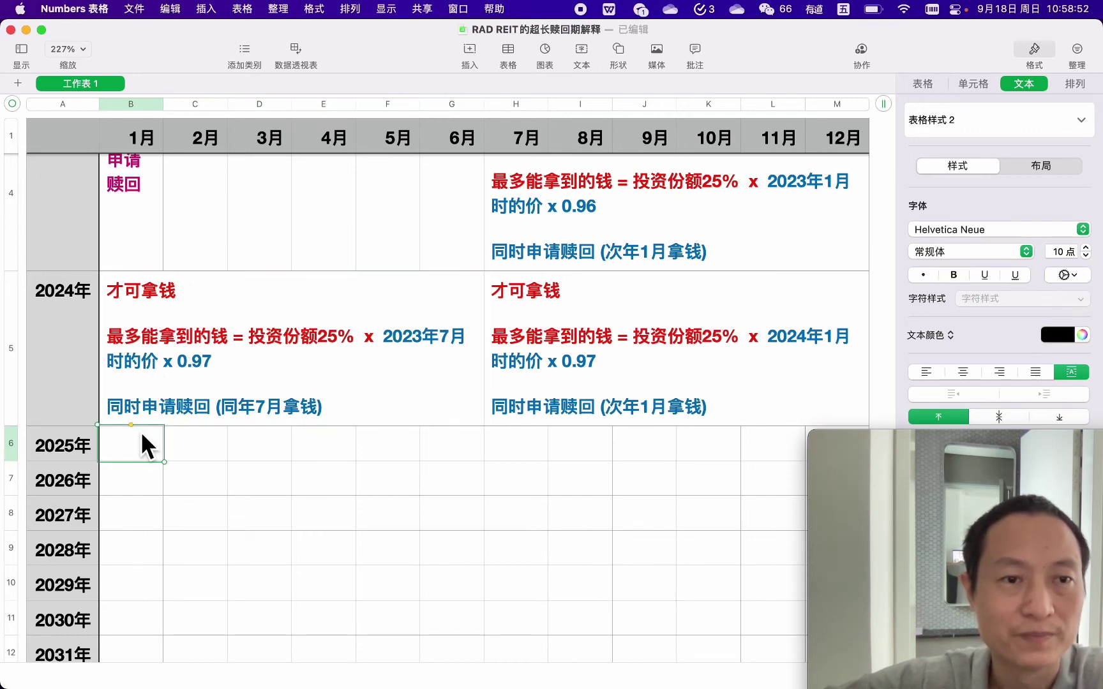
key(shift+Right)
key(shift+Right)
key(shift+Right)
key(shift+Right)
key(shift+Right)
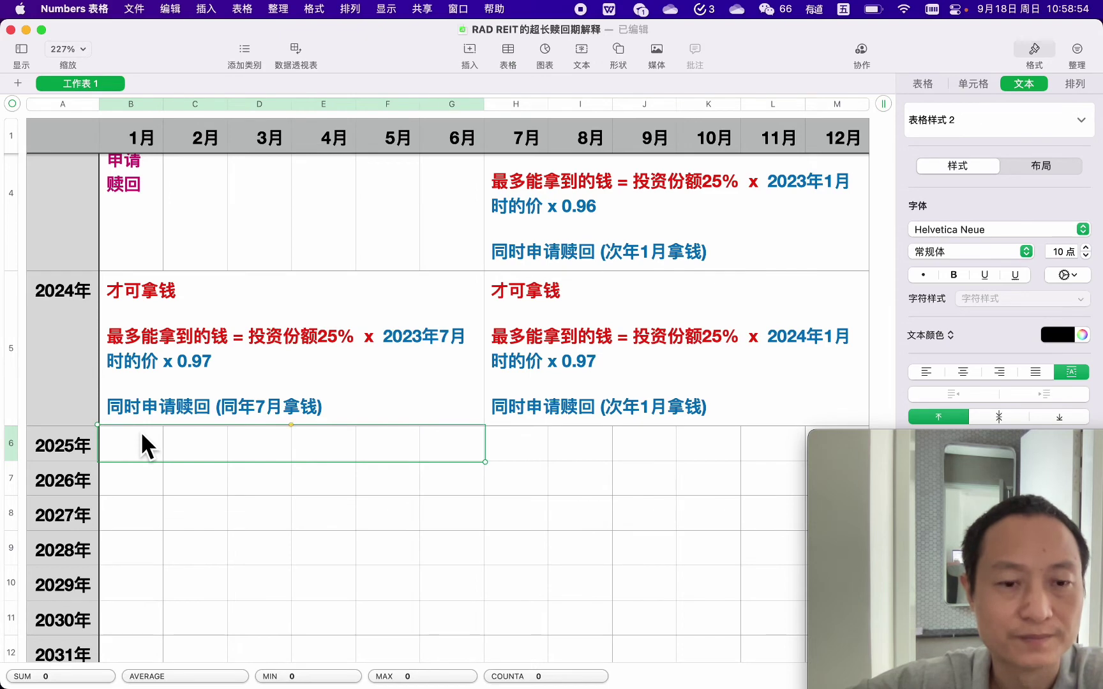
key(super+v)
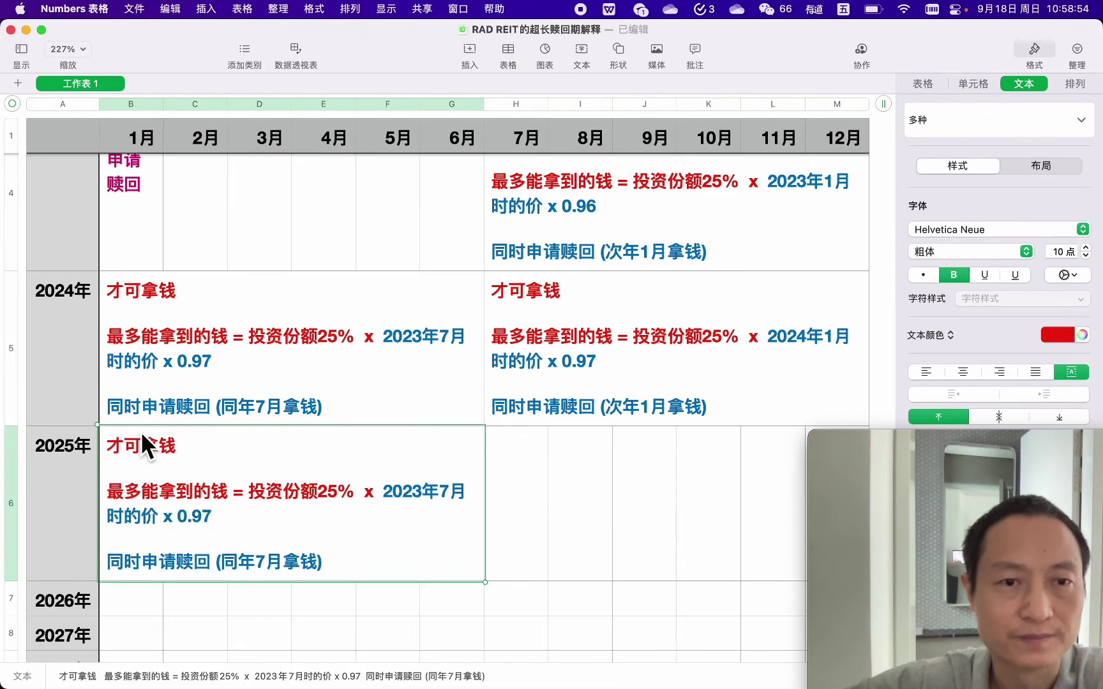
Step: Delete the closing line about applying for redemption (同时申请赎回) from the 2025 January–June note
double_click(340, 558)
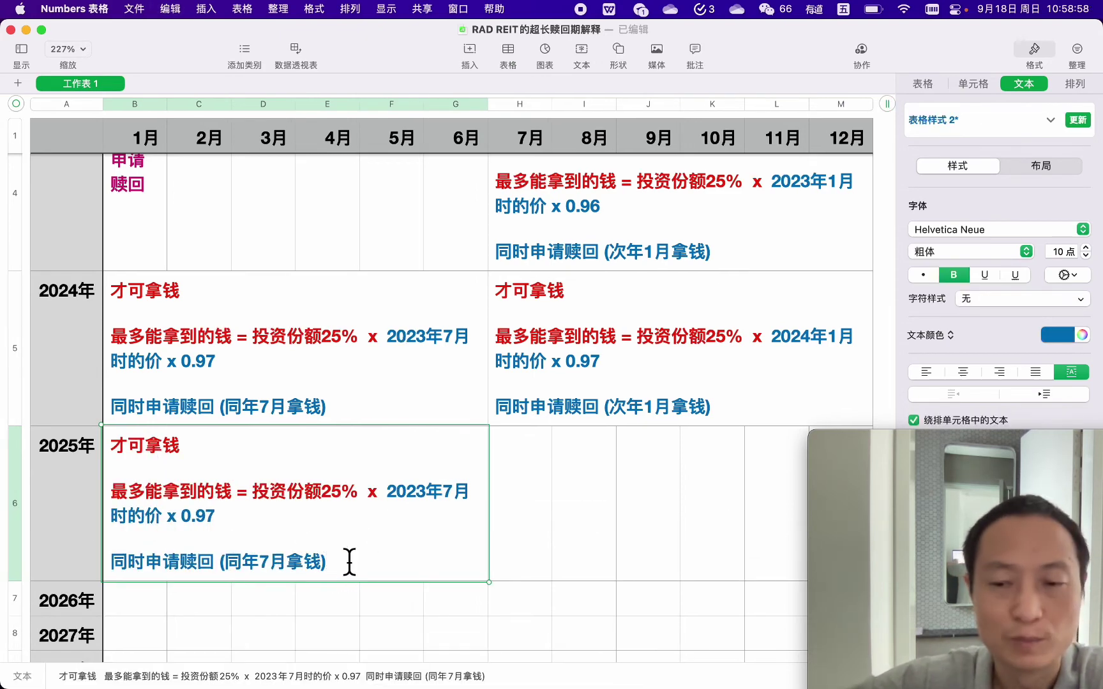
key(shift+Up)
key(BackSpace)
Step: Check the OneNote redemption rates, remove the leftover blank line in the 2025 note and set its multiplier to 0.98
key(super+Tab)
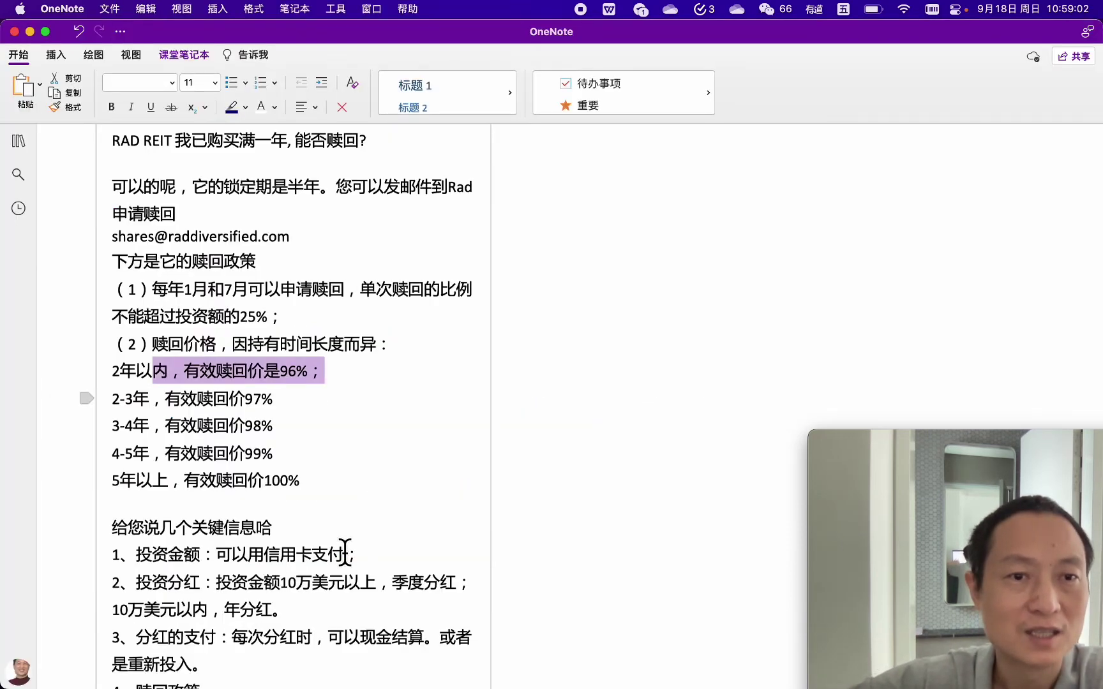
key(super+Tab)
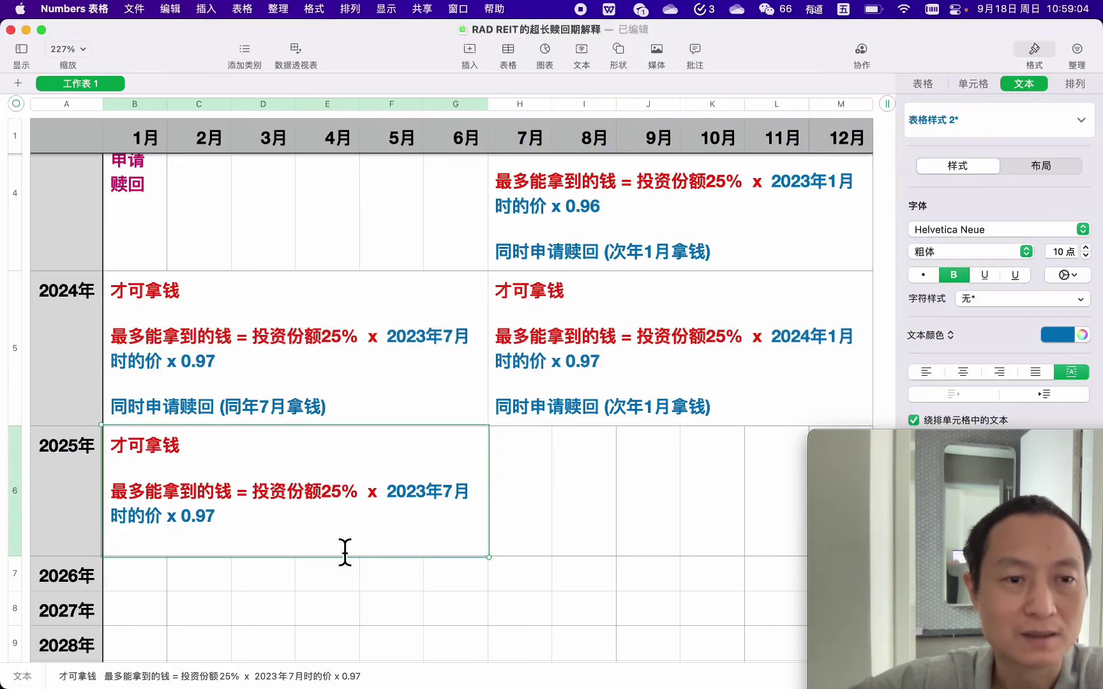
key(BackSpace)
key(shift+Left)
text(8)
click(356, 545)
scroll(356, 519, up, 2)
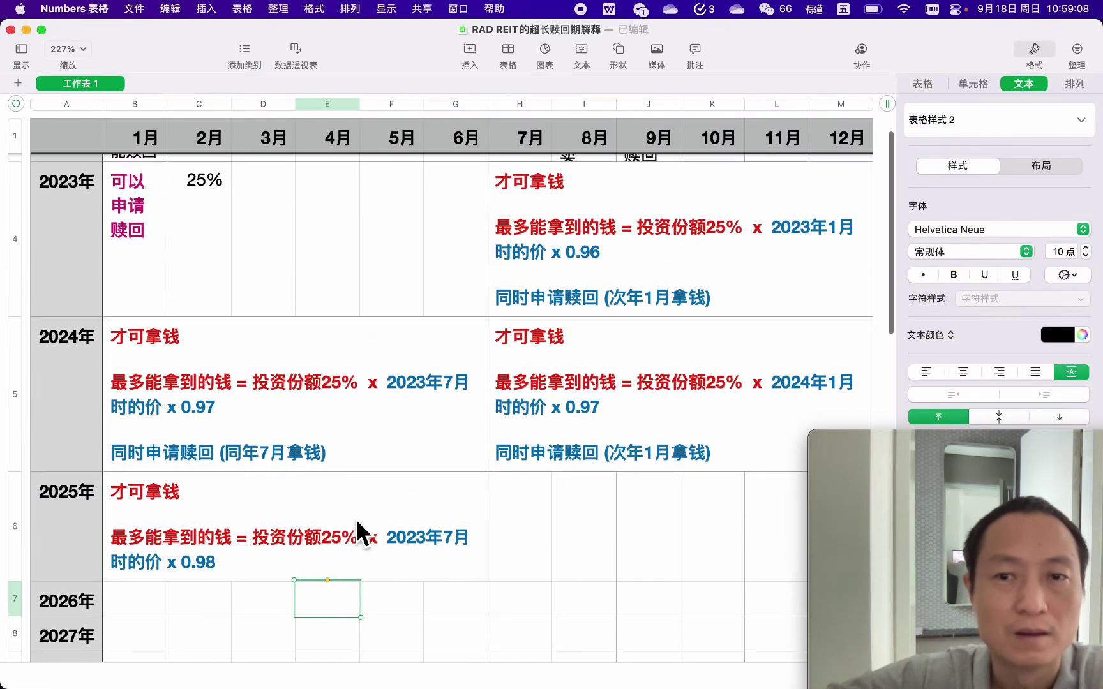
Step: Move the floating camera window off the table's December column
mouse_move(921, 461)
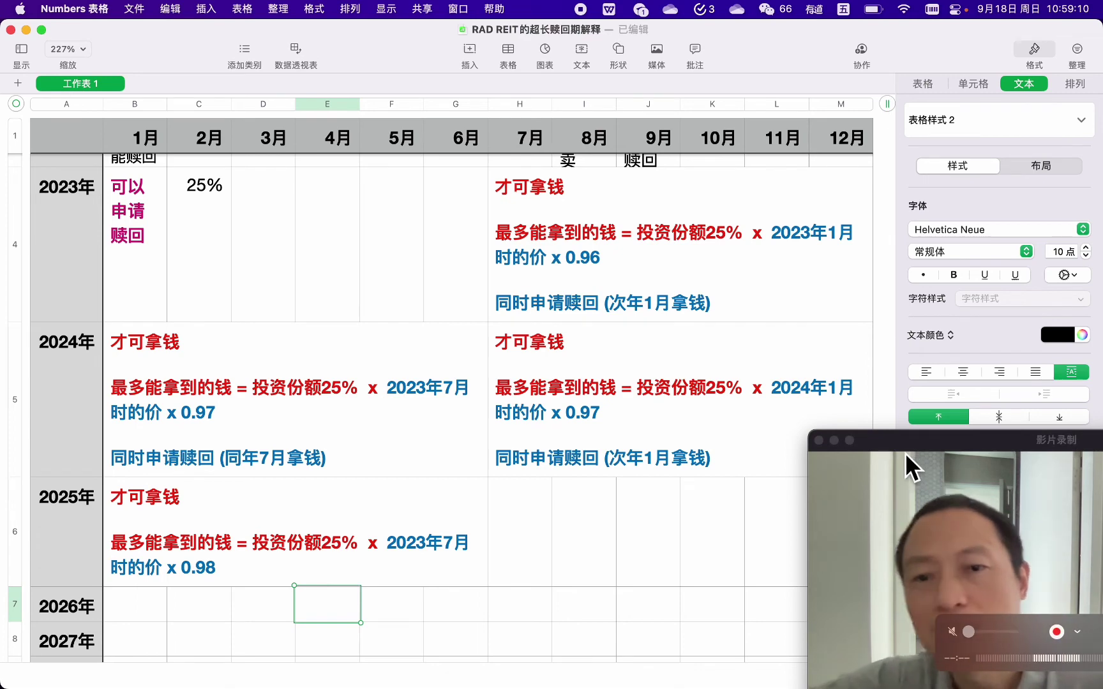
drag(905, 453, 973, 447)
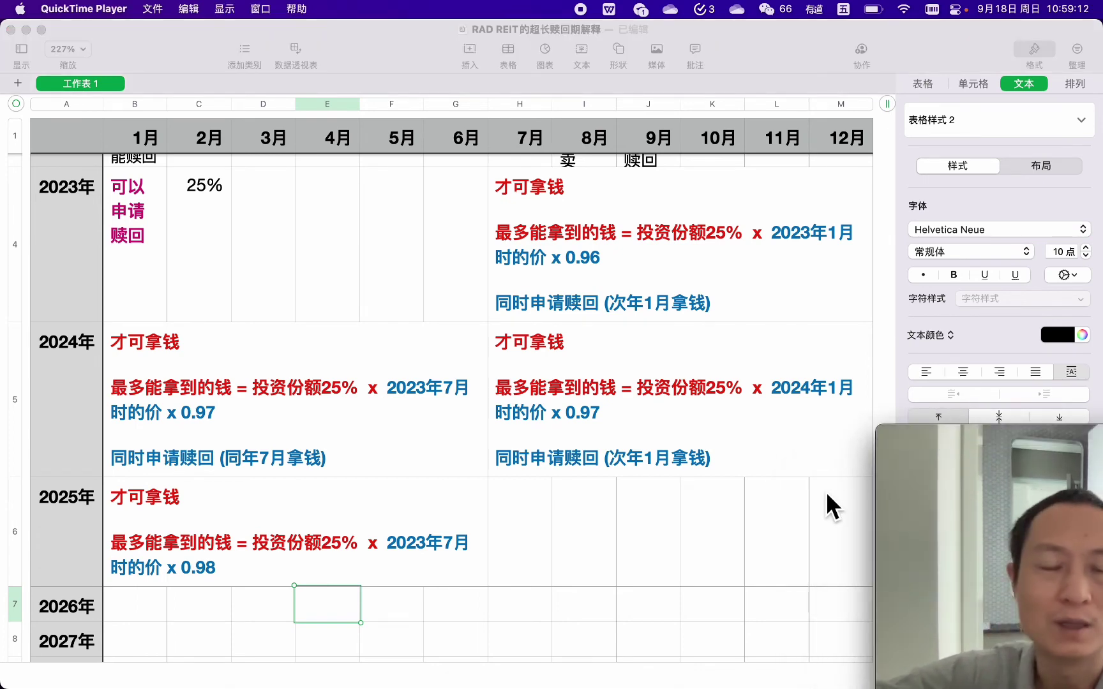
scroll(827, 504, up, 4)
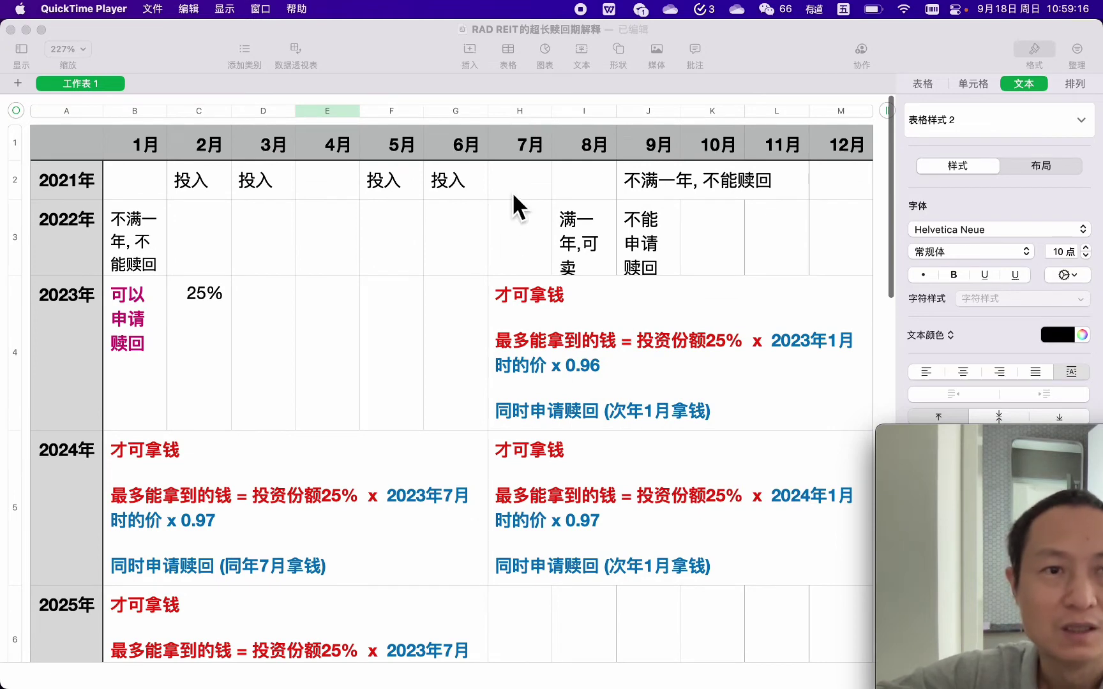
Step: Review the timeline table from the 2021 investment months through the 2025 January–June payout note
scroll(484, 311, down, 1)
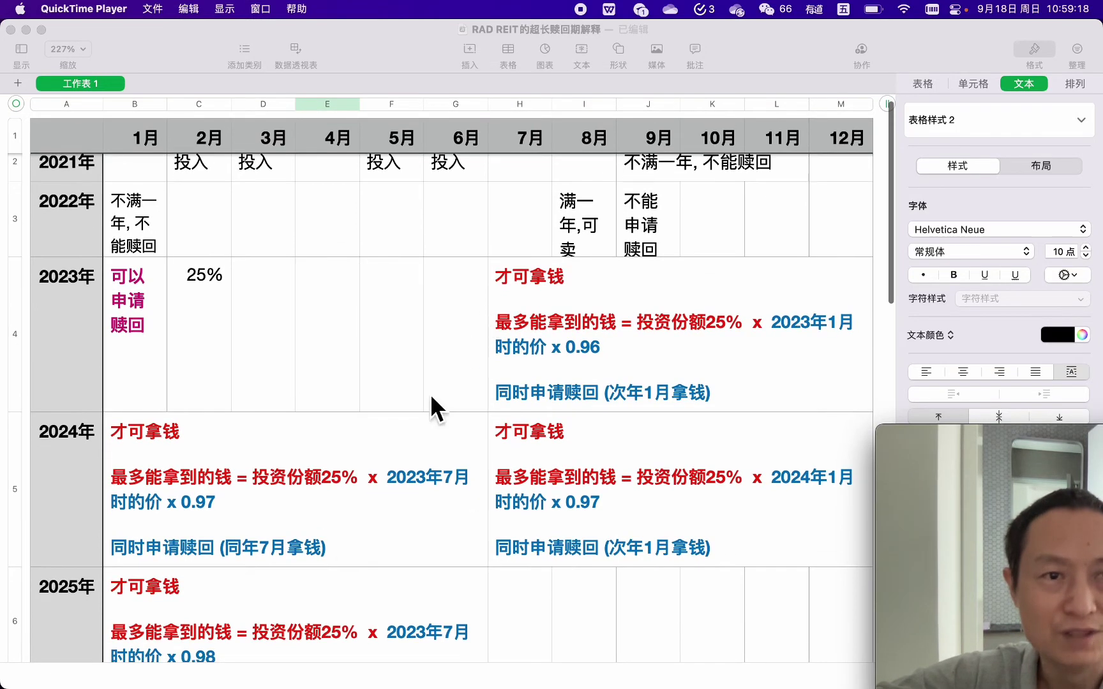
scroll(292, 612, down, 1)
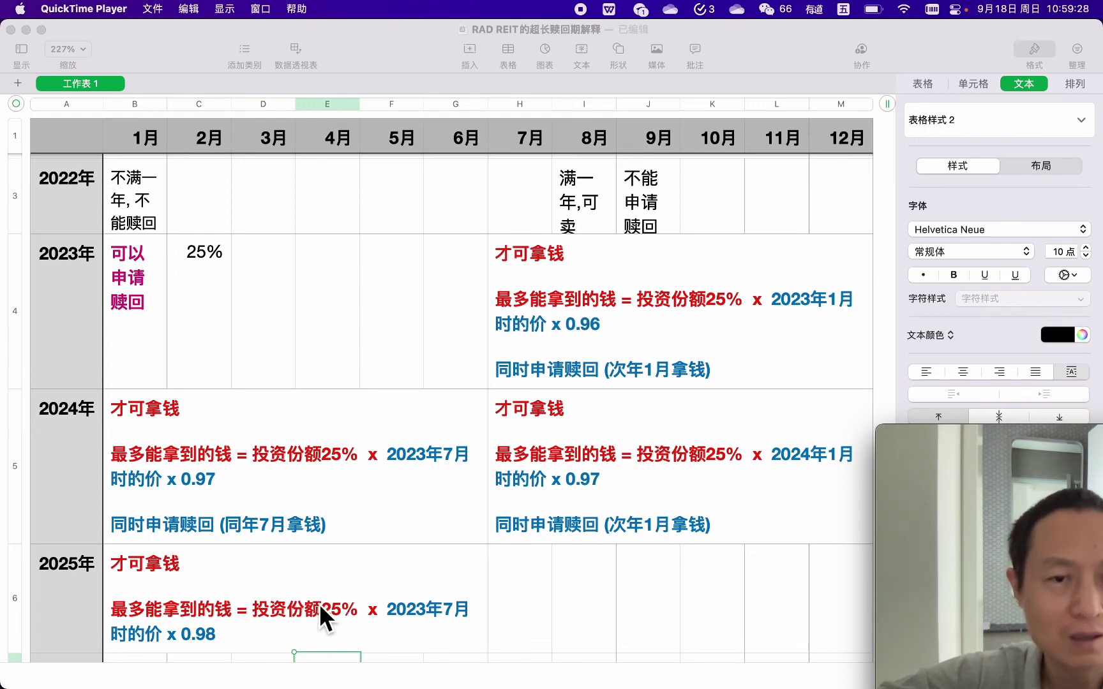
scroll(319, 604, up, 3)
scroll(319, 604, down, 1)
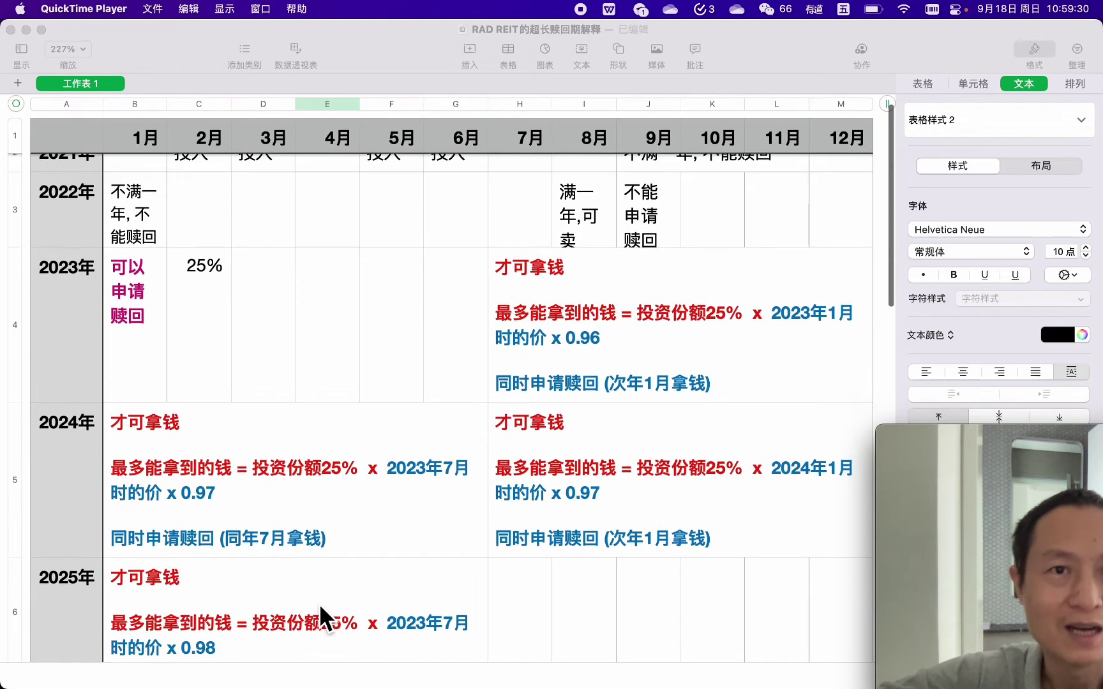
scroll(319, 604, up, 1)
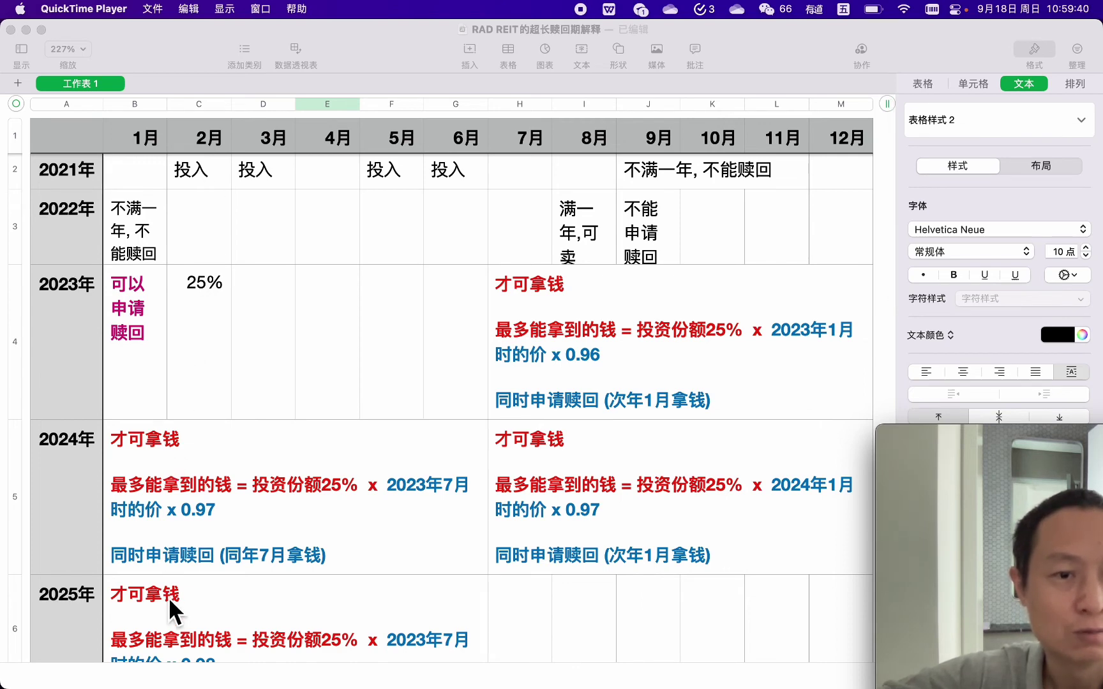
scroll(169, 599, down, 1)
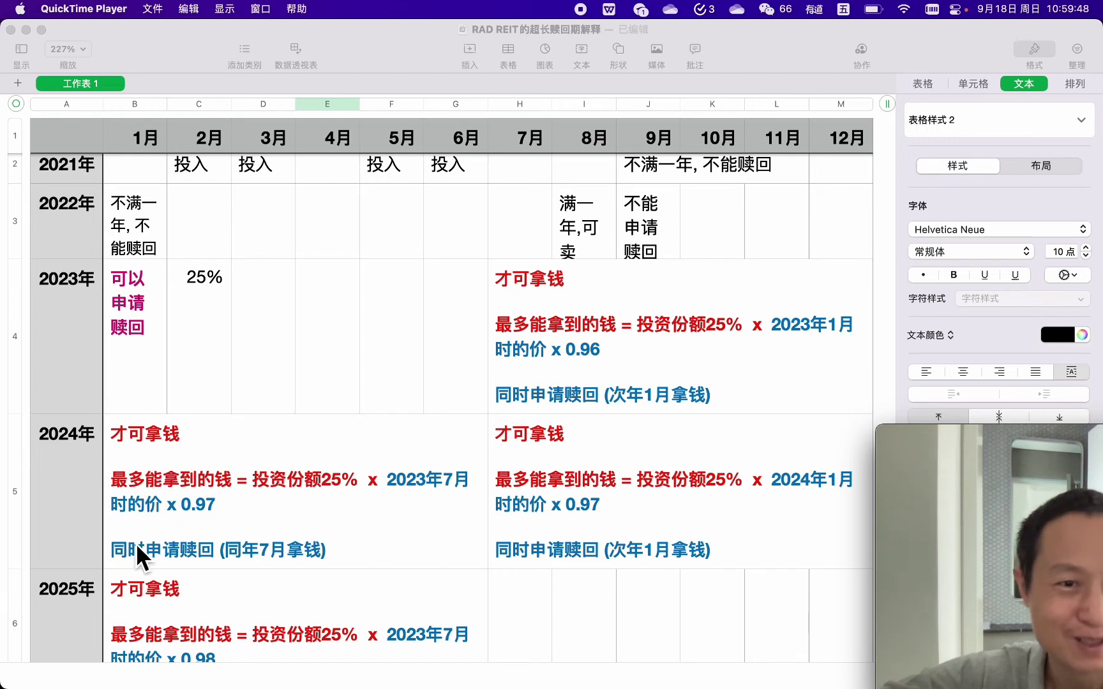
scroll(234, 610, down, 4)
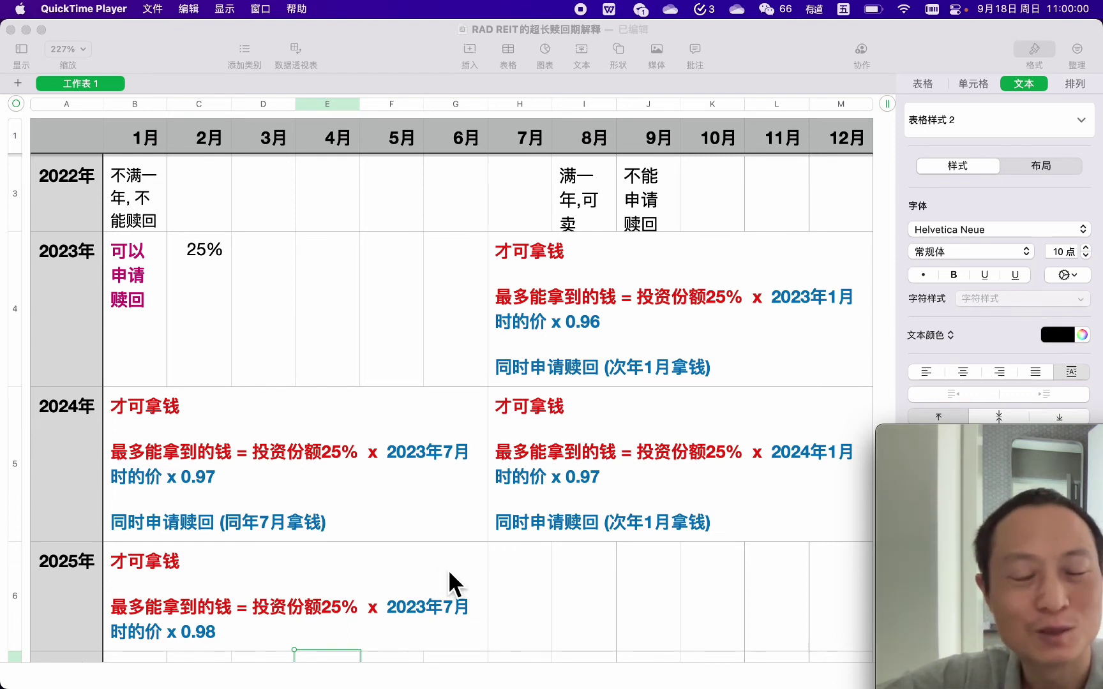
Step: Select the July 2025 cell and move the floating camera window slightly upward
click(385, 591)
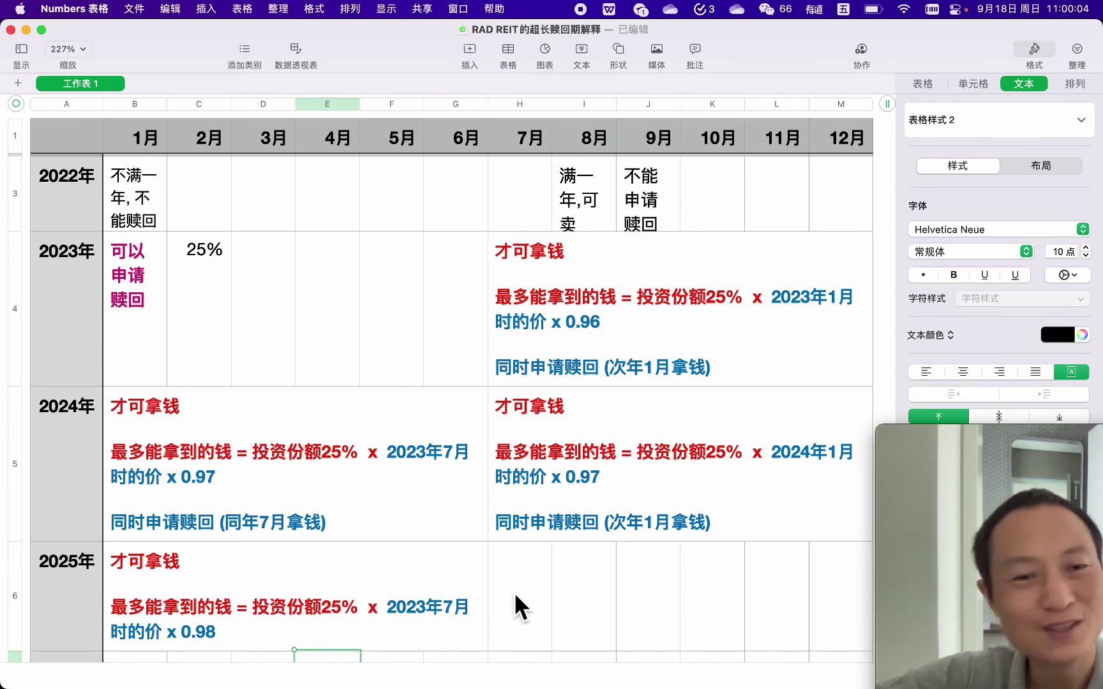
click(534, 587)
mouse_move(1010, 498)
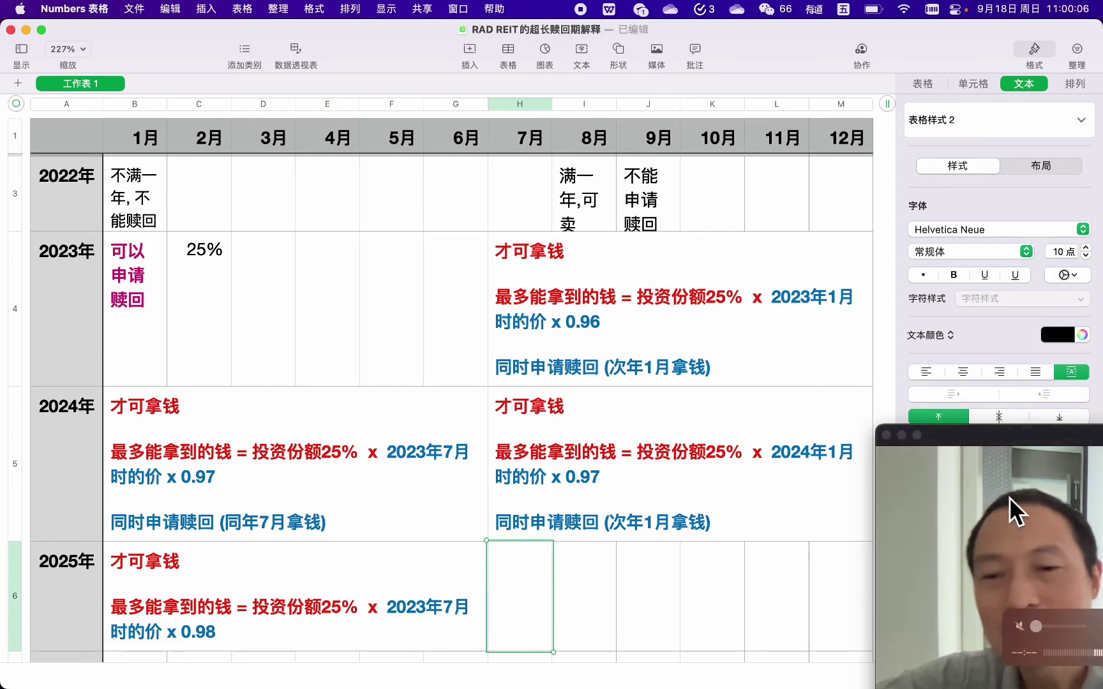
drag(1052, 443, 1057, 422)
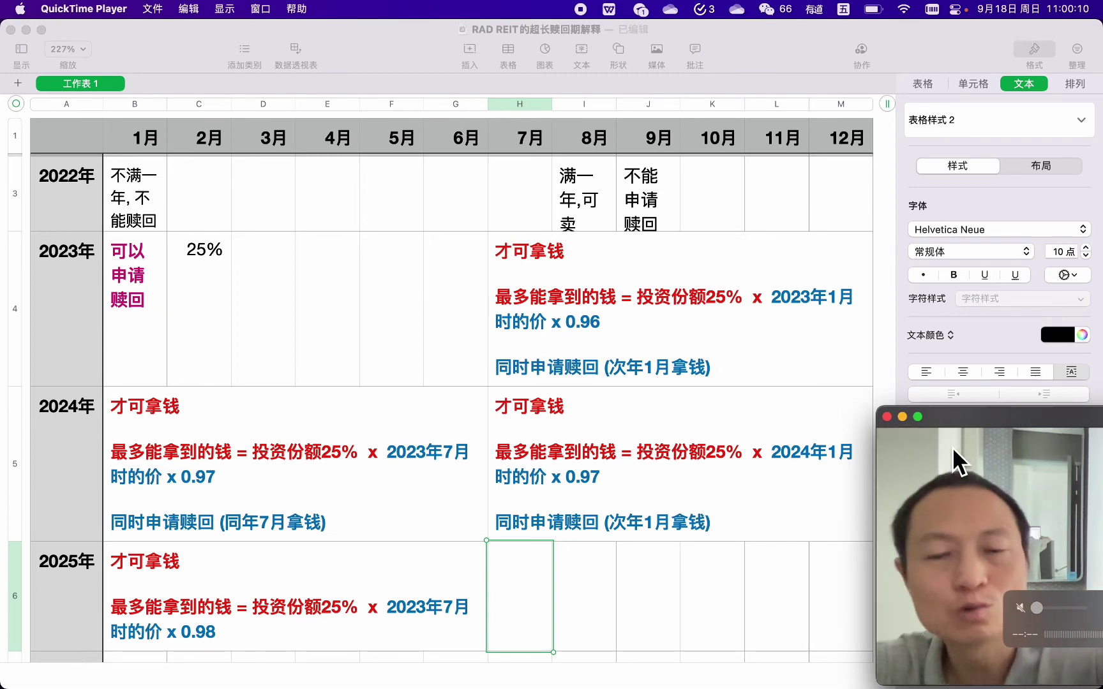
Step: Examine the table's redemption application dates and the 2023, 2024 and 2025 payout notes from start to end
scroll(799, 443, up, 2)
scroll(798, 443, up, 2)
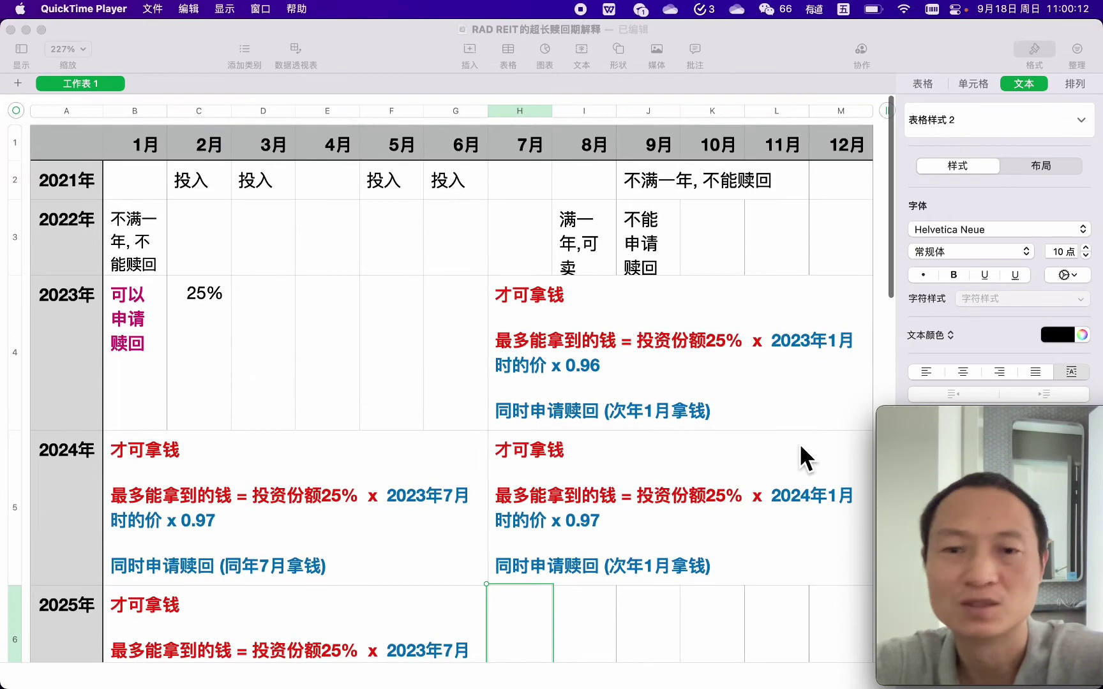
scroll(798, 443, down, 5)
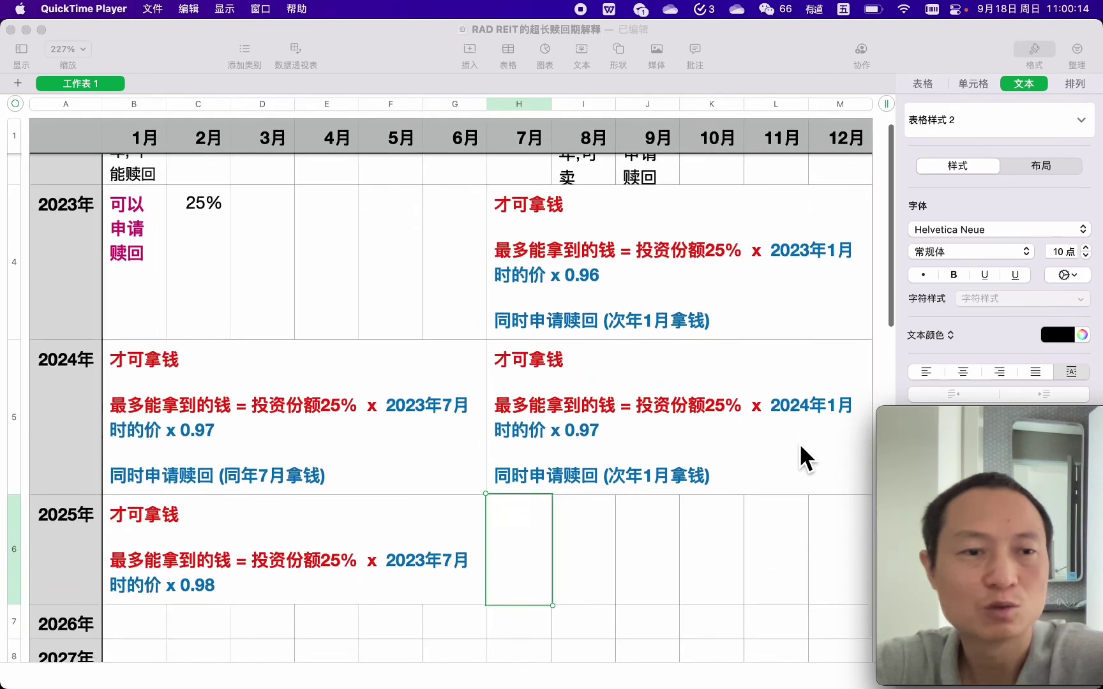
scroll(799, 443, up, 3)
scroll(799, 443, up, 2)
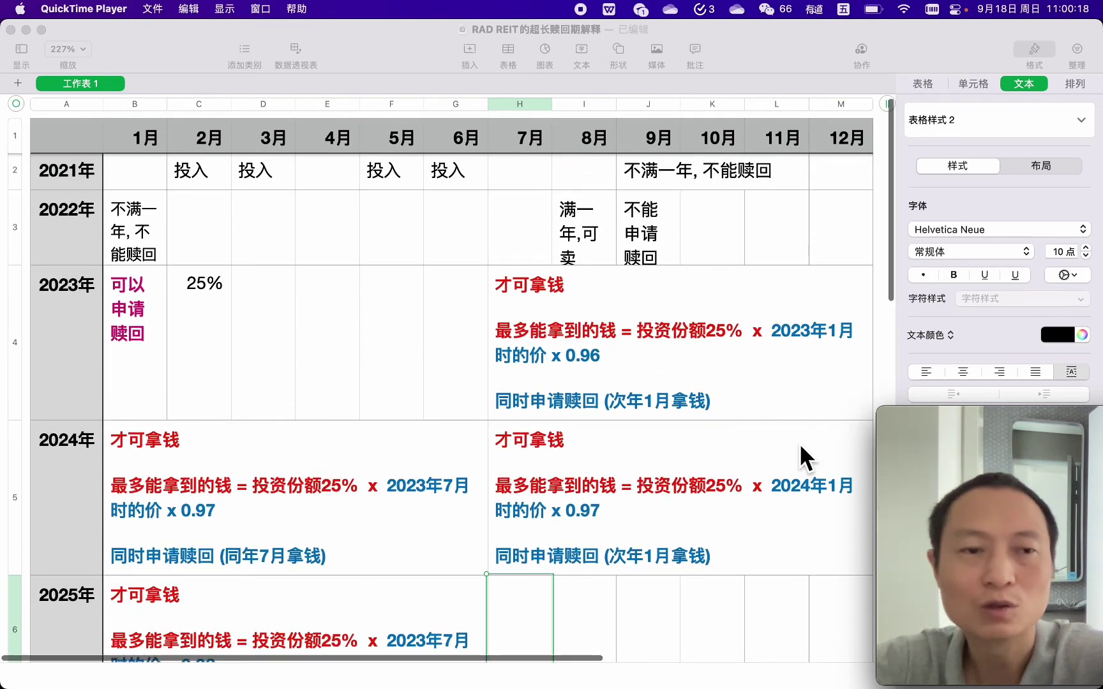
scroll(798, 443, up, 1)
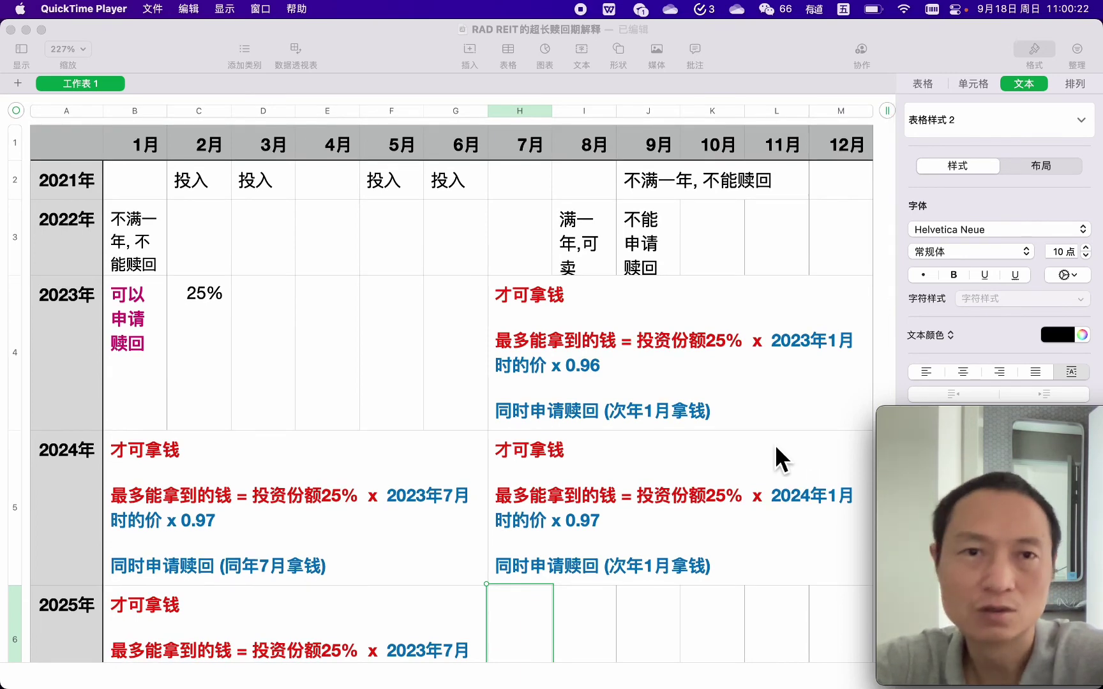
scroll(583, 339, down, 1)
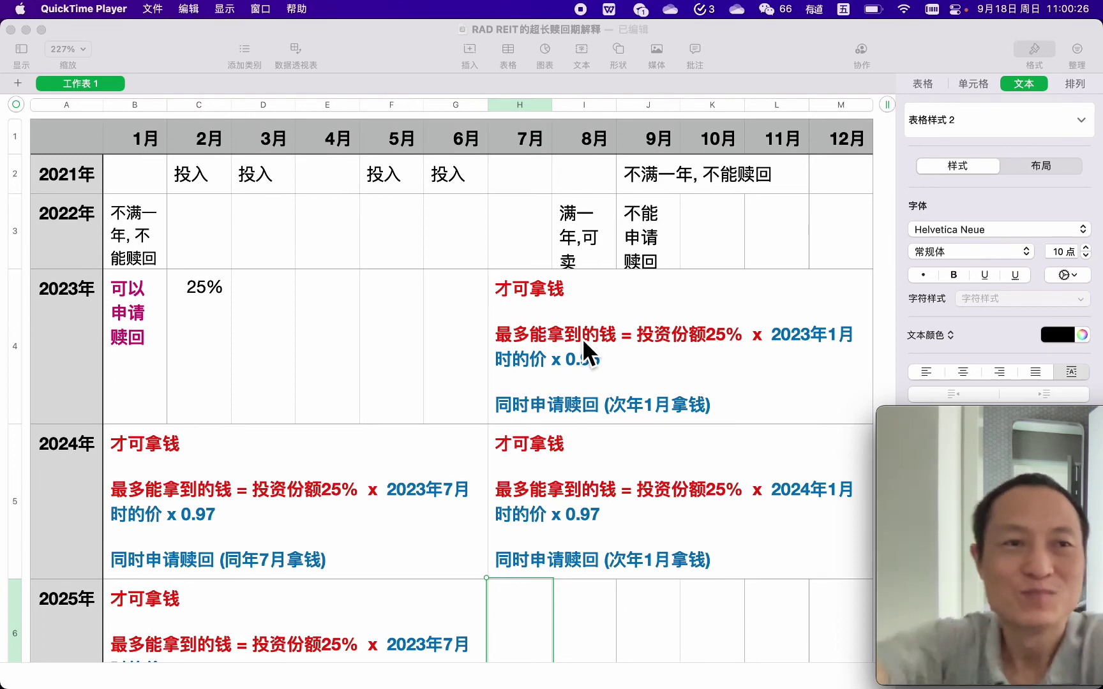
scroll(583, 339, down, 2)
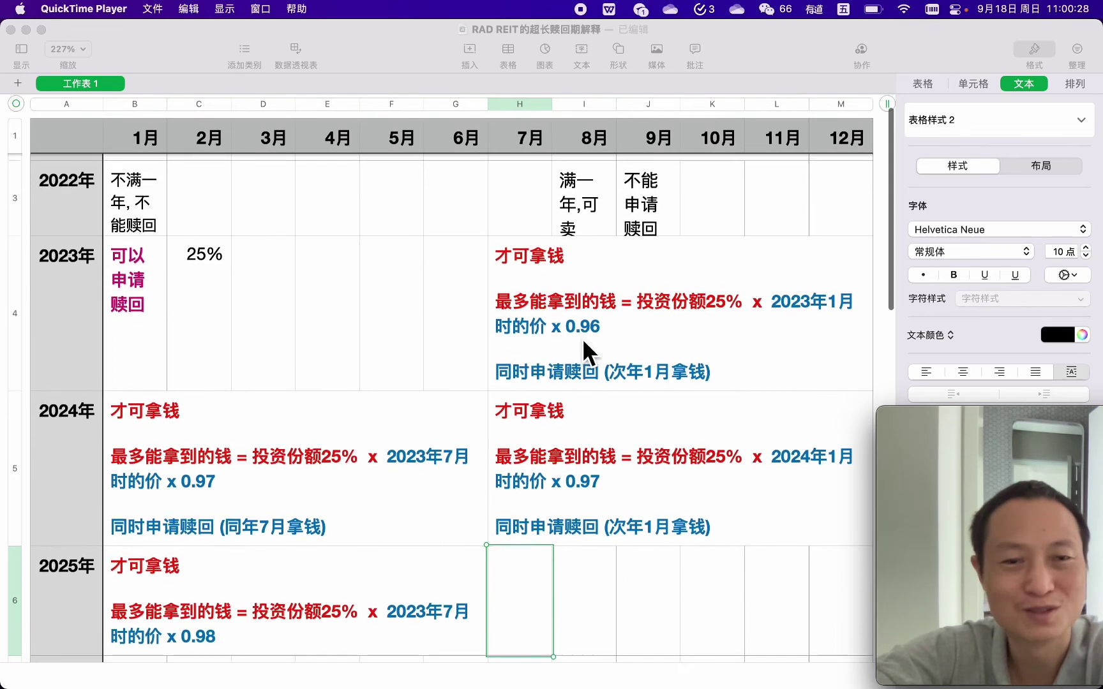
scroll(583, 339, up, 1)
scroll(582, 339, down, 1)
scroll(583, 339, up, 3)
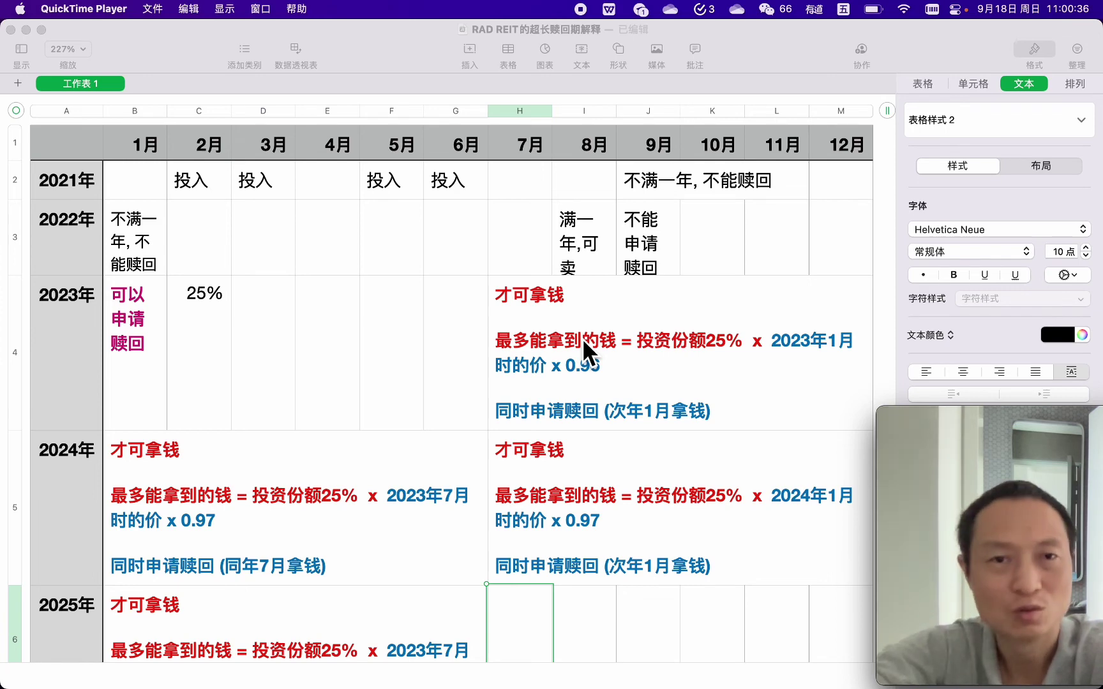
scroll(583, 339, down, 2)
scroll(583, 339, up, 2)
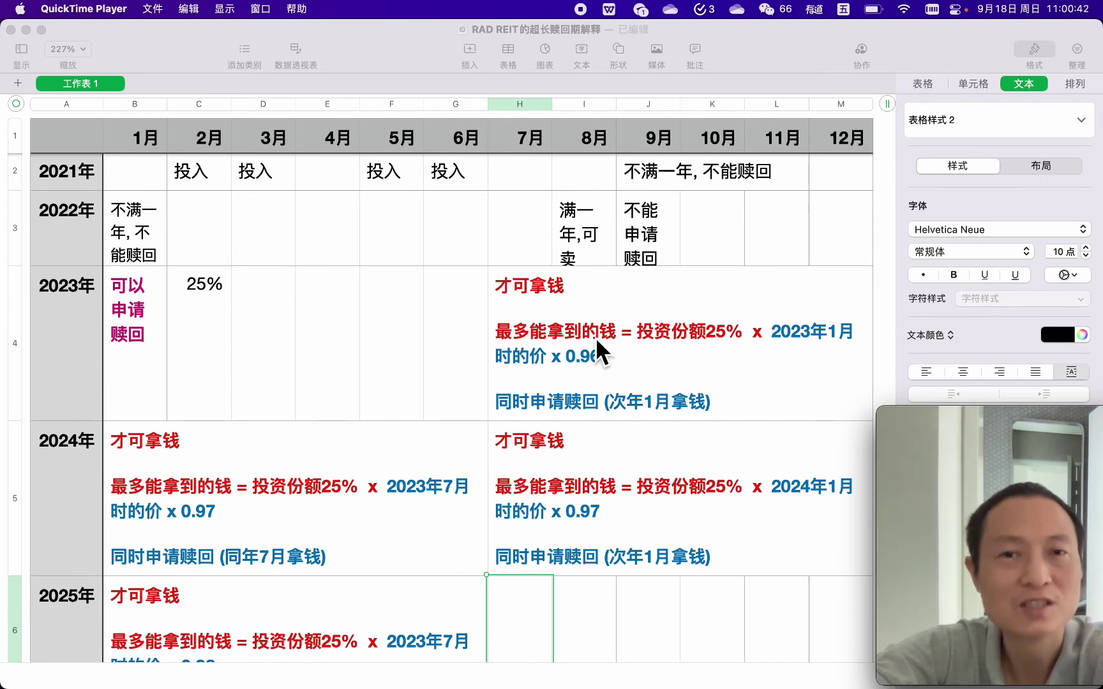
Step: Switch to OneNote and read the RAD REIT redemption policy down to the contact e-mail at the end
click(581, 345)
key(super+Tab)
key(super+Tab)
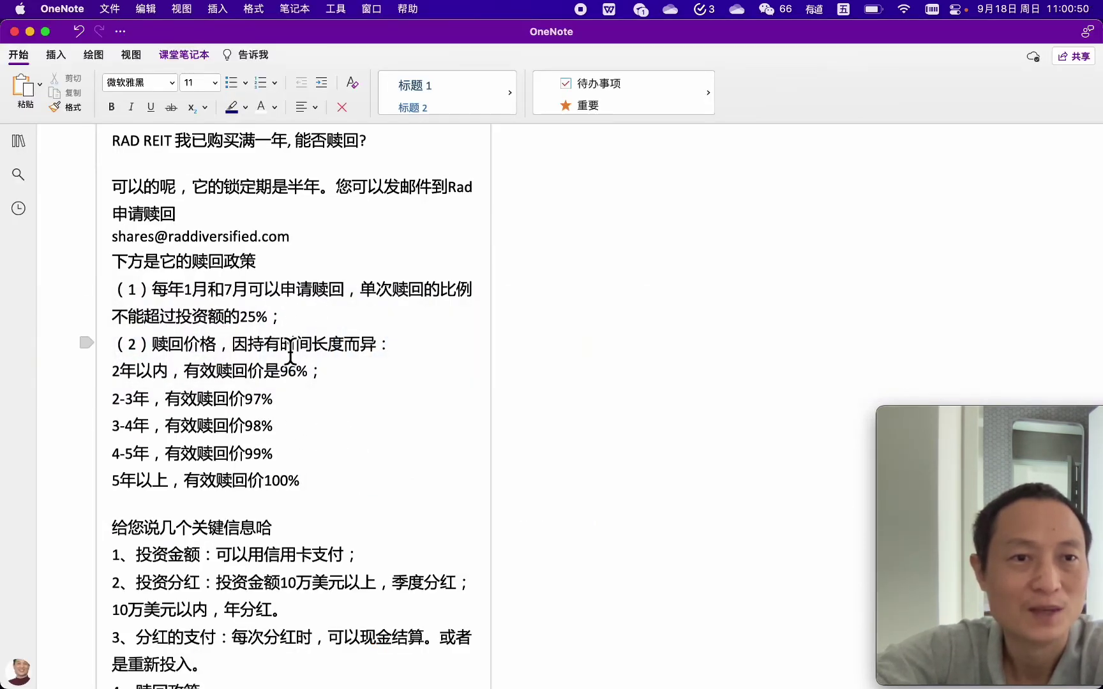
scroll(295, 375, down, 3)
scroll(294, 383, down, 3)
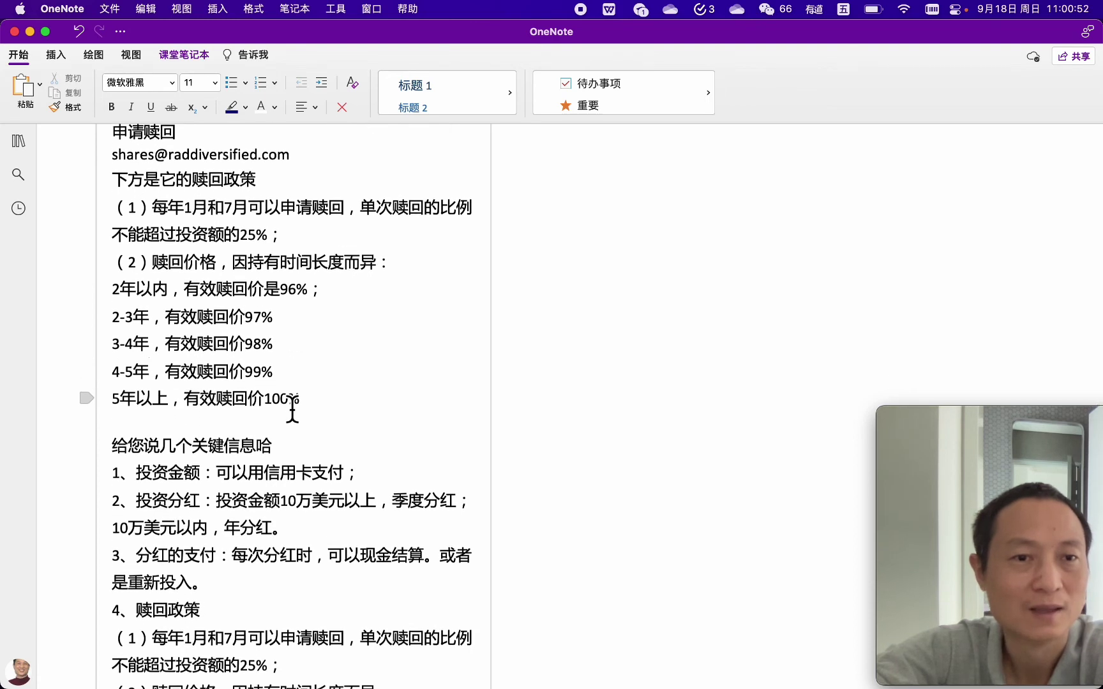
scroll(292, 406, down, 3)
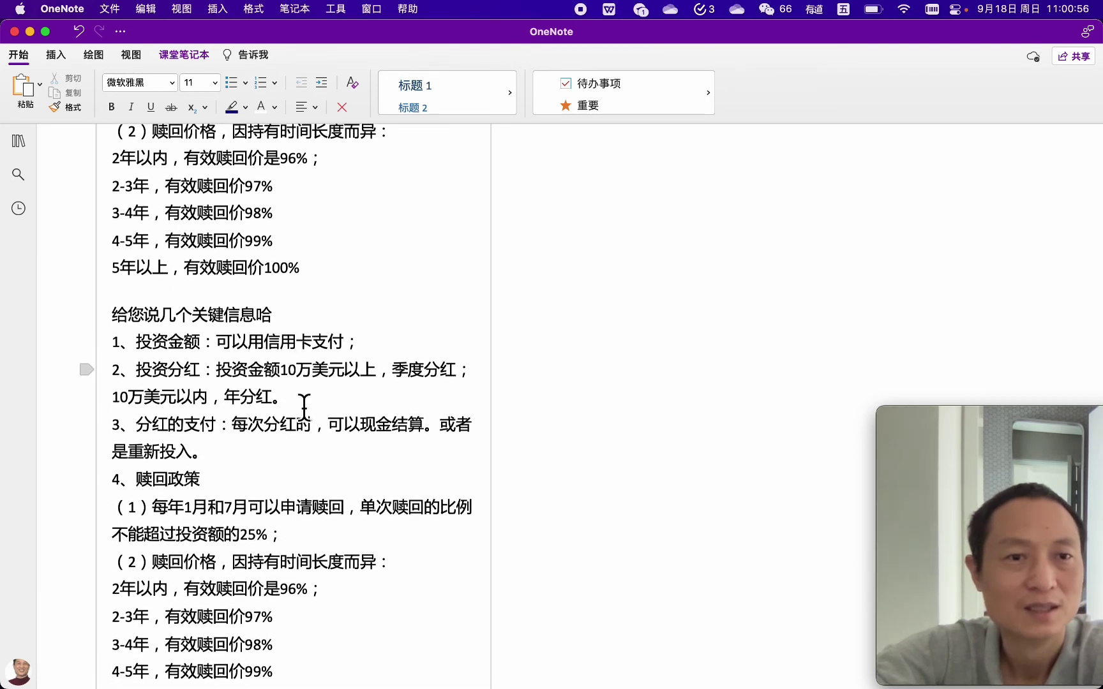
scroll(304, 407, down, 3)
scroll(288, 416, down, 3)
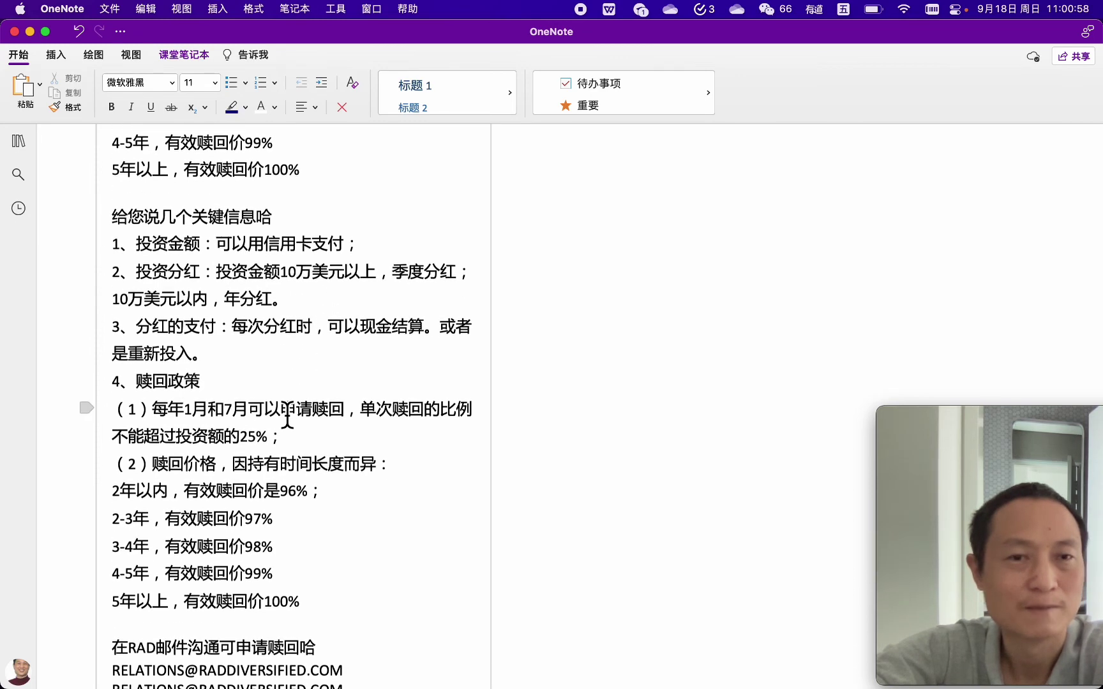
scroll(292, 425, down, 3)
scroll(294, 452, down, 10)
scroll(294, 452, down, 5)
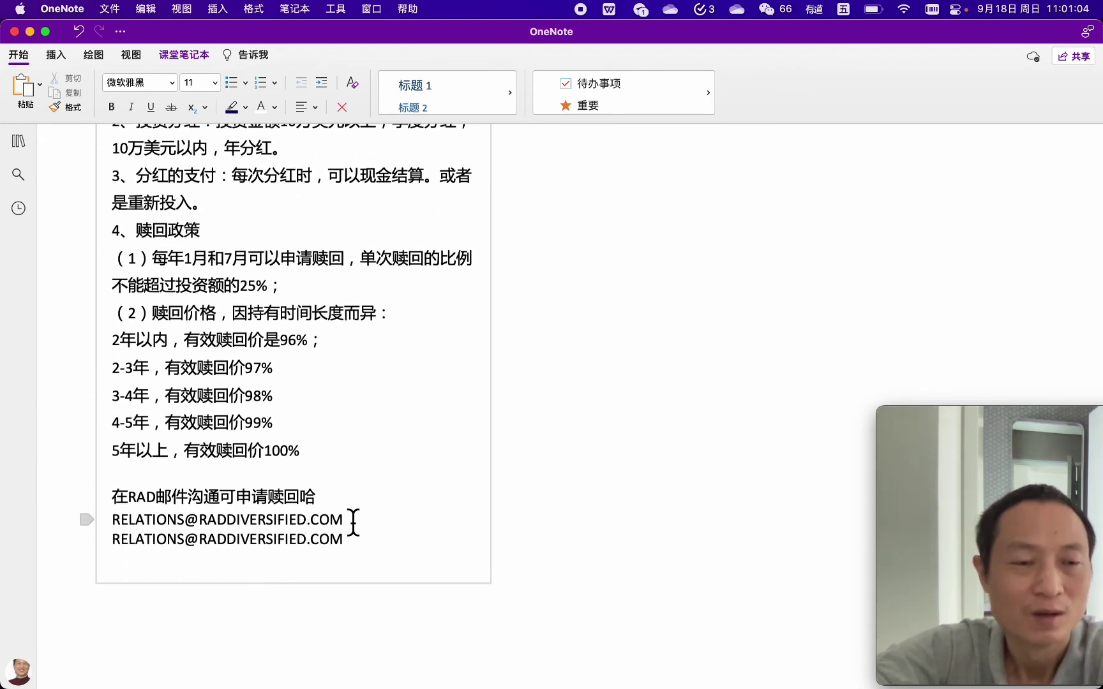
Step: Enlarge the OneNote page and reread the redemption contact, price rates by holding period and key investment information
key(super+equal)
scroll(353, 522, down, 3)
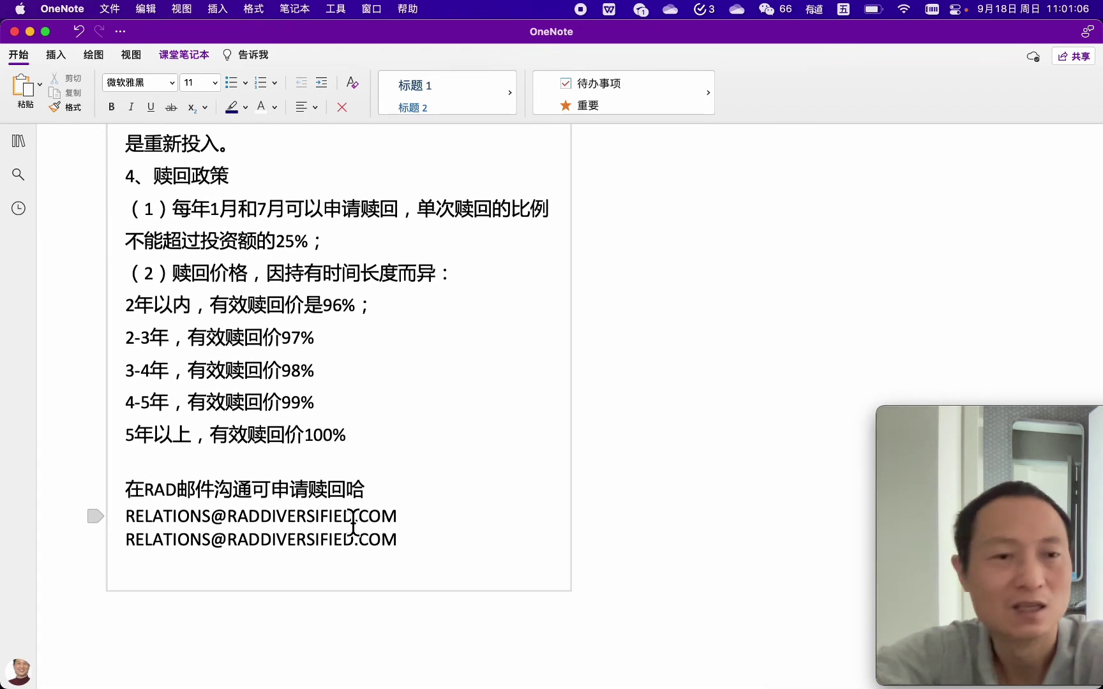
click(418, 522)
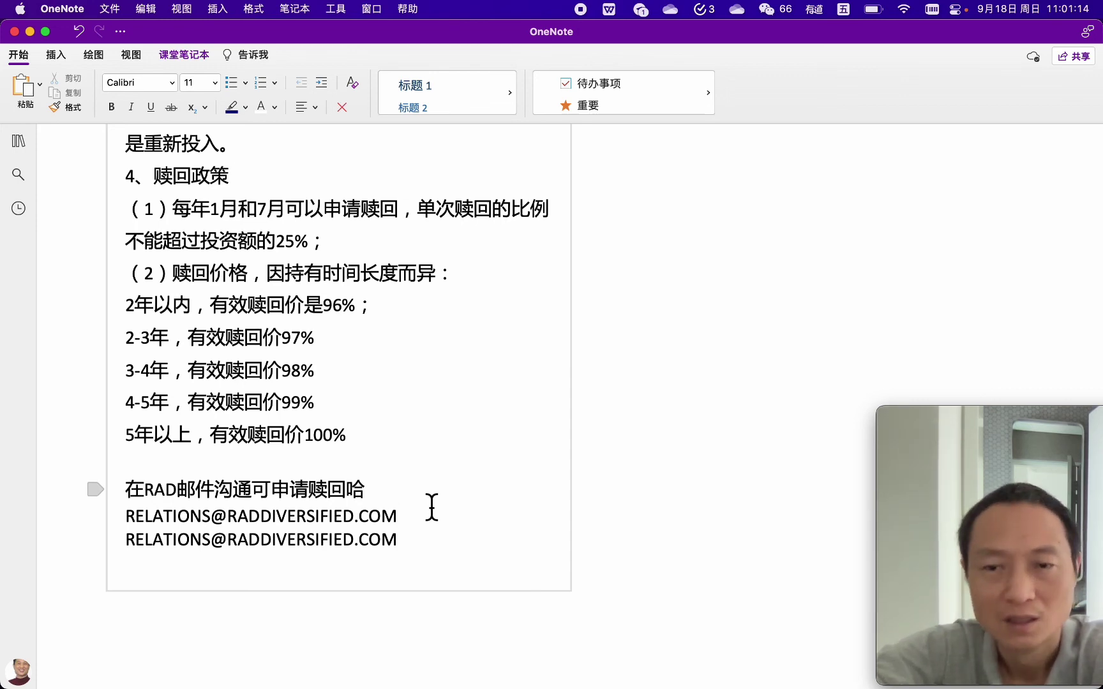
scroll(431, 508, up, 10)
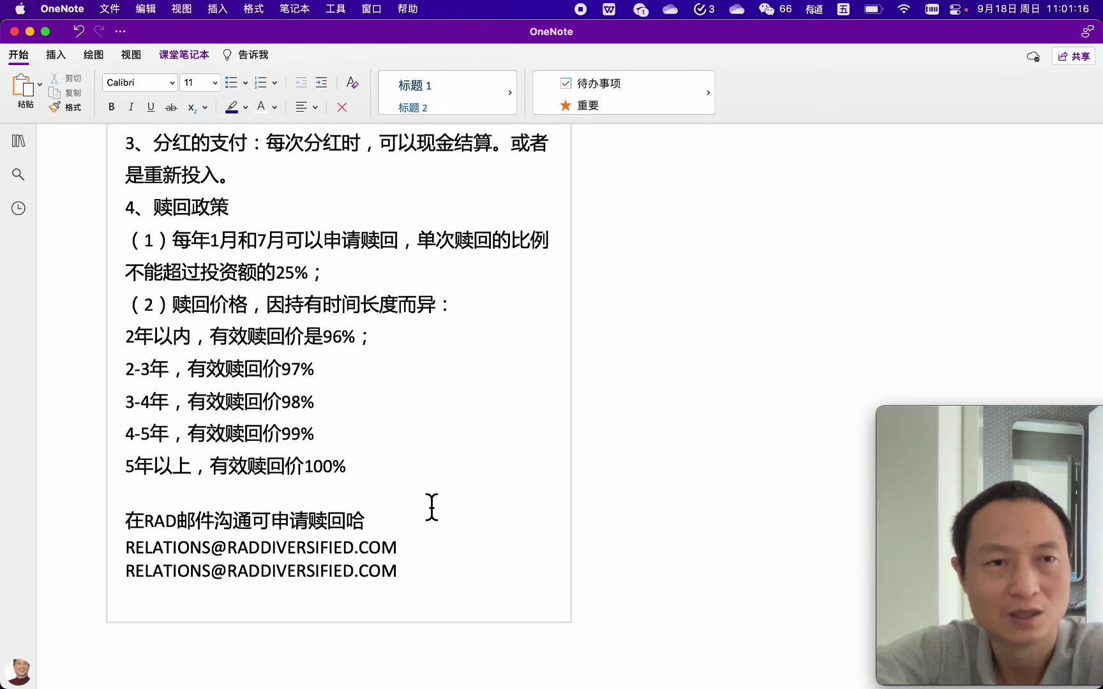
scroll(431, 507, up, 6)
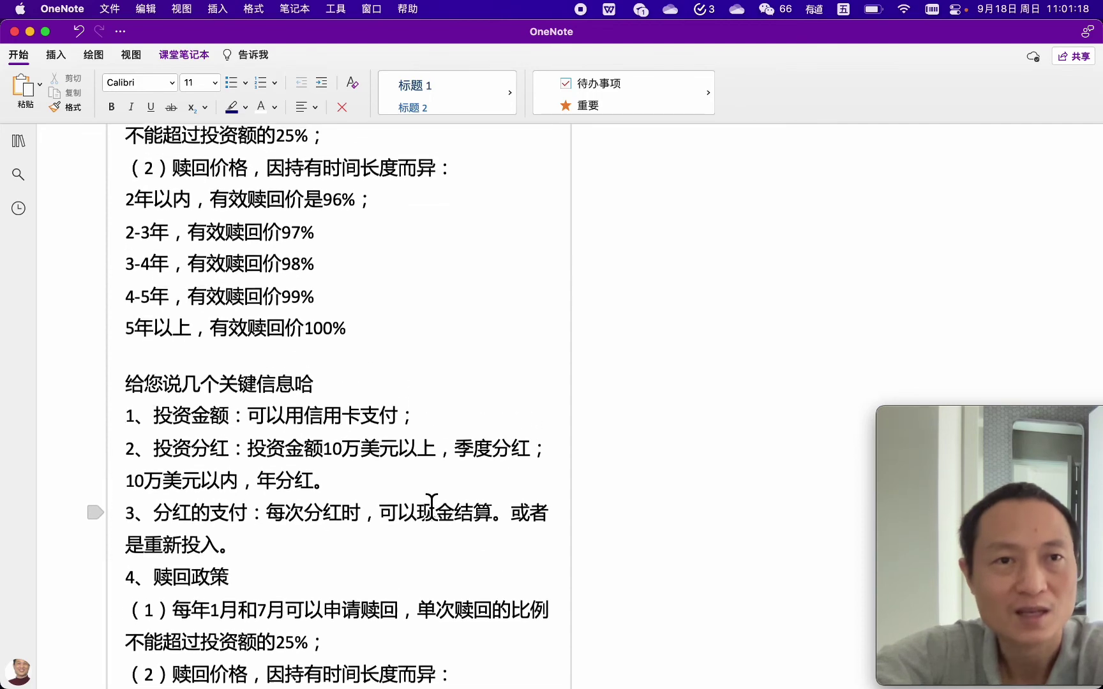
scroll(432, 507, up, 3)
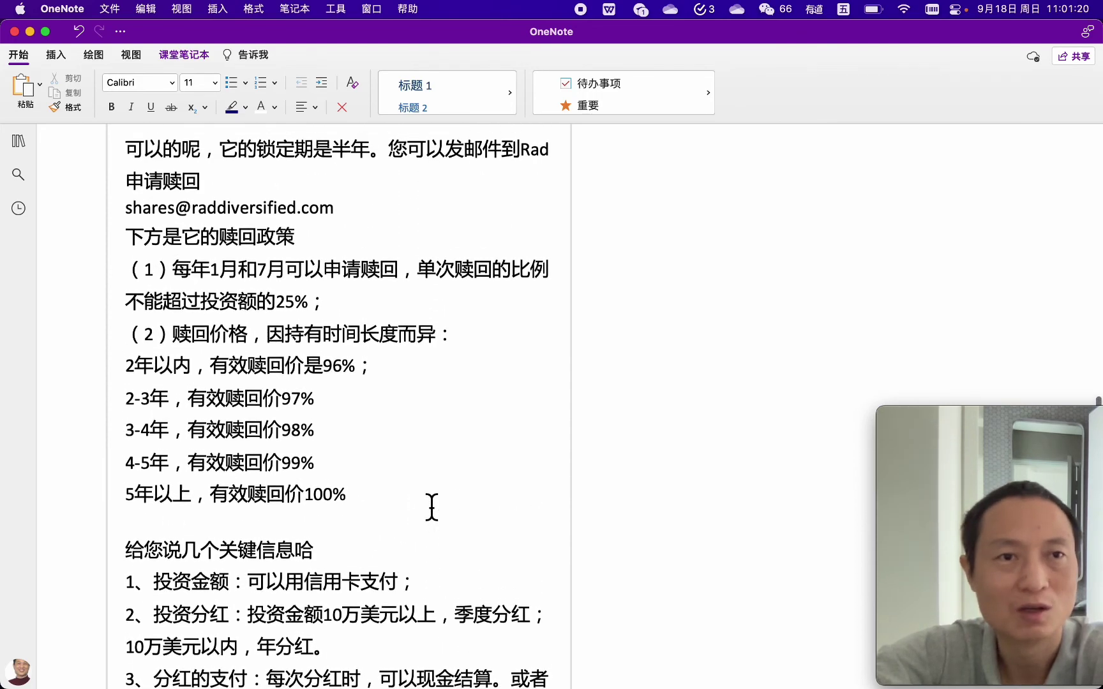
scroll(432, 508, down, 13)
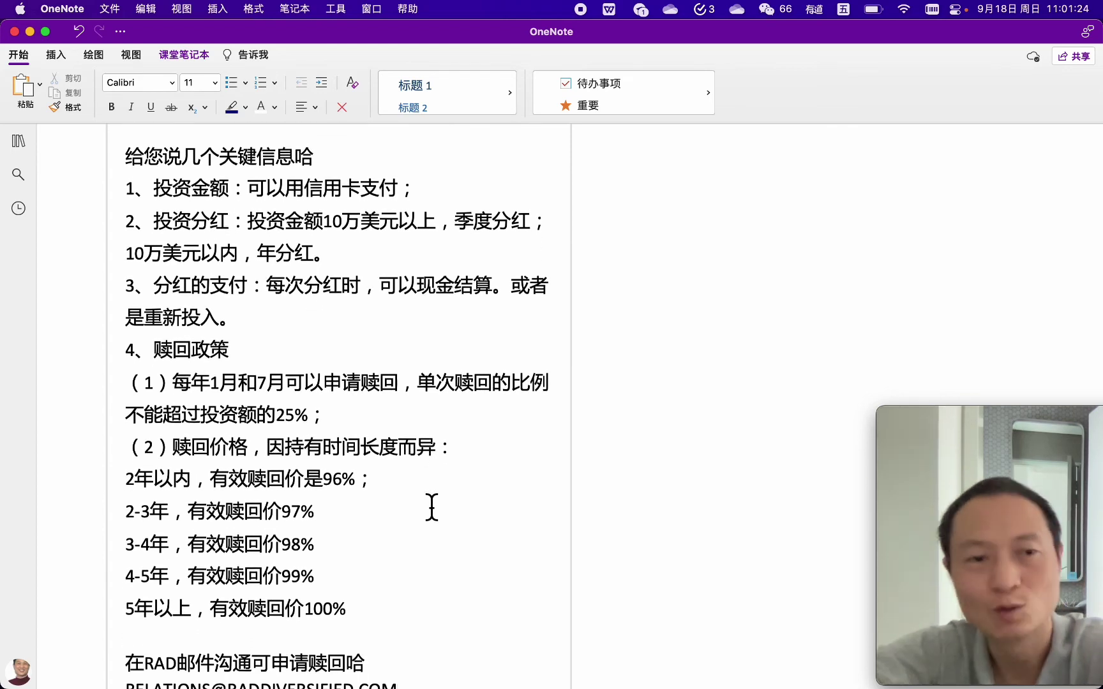
scroll(431, 507, down, 3)
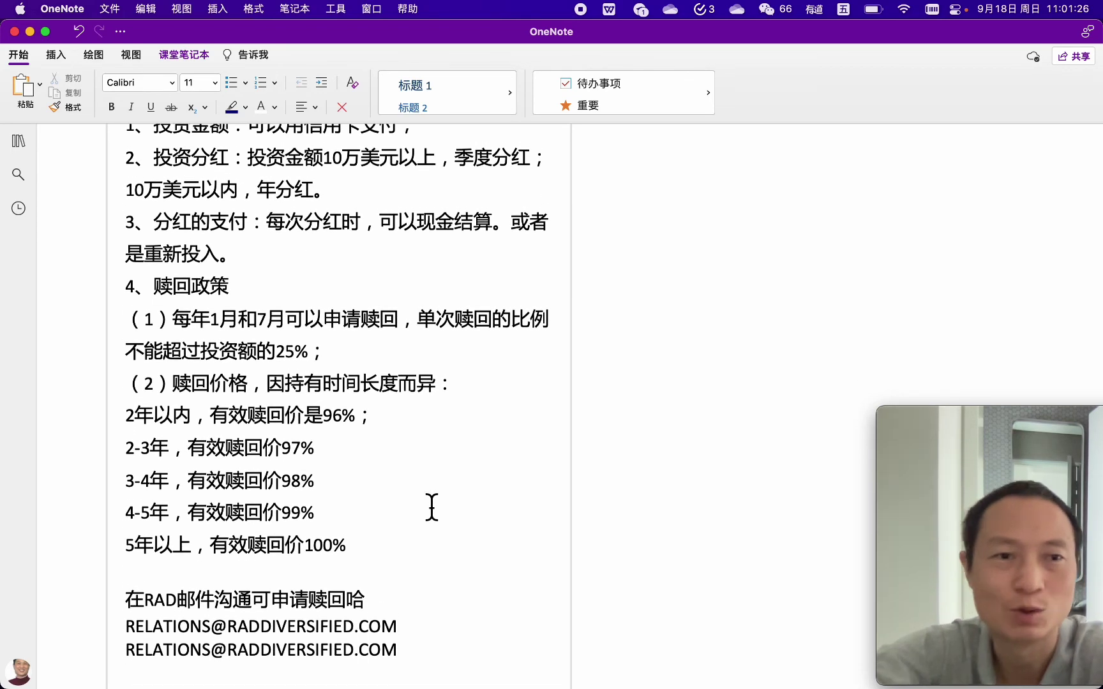
Step: Switch back to Numbers, show the timeline spreadsheet in full screen and select the April 2023 cell
key(super+Tab)
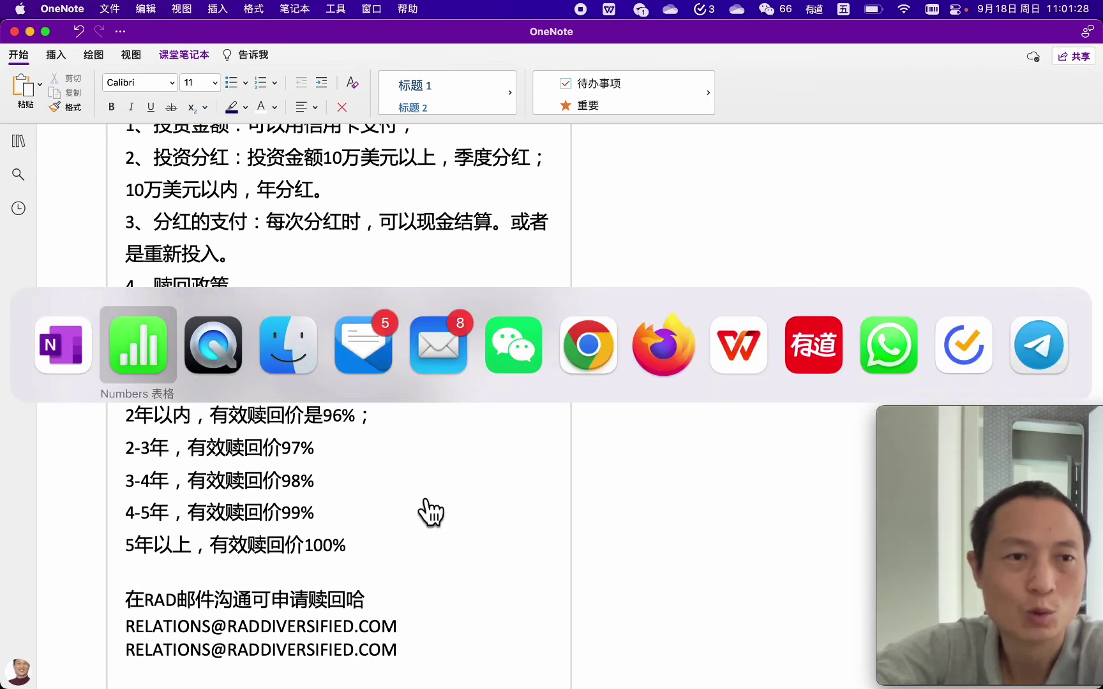
scroll(428, 501, down, 1)
scroll(428, 497, up, 1)
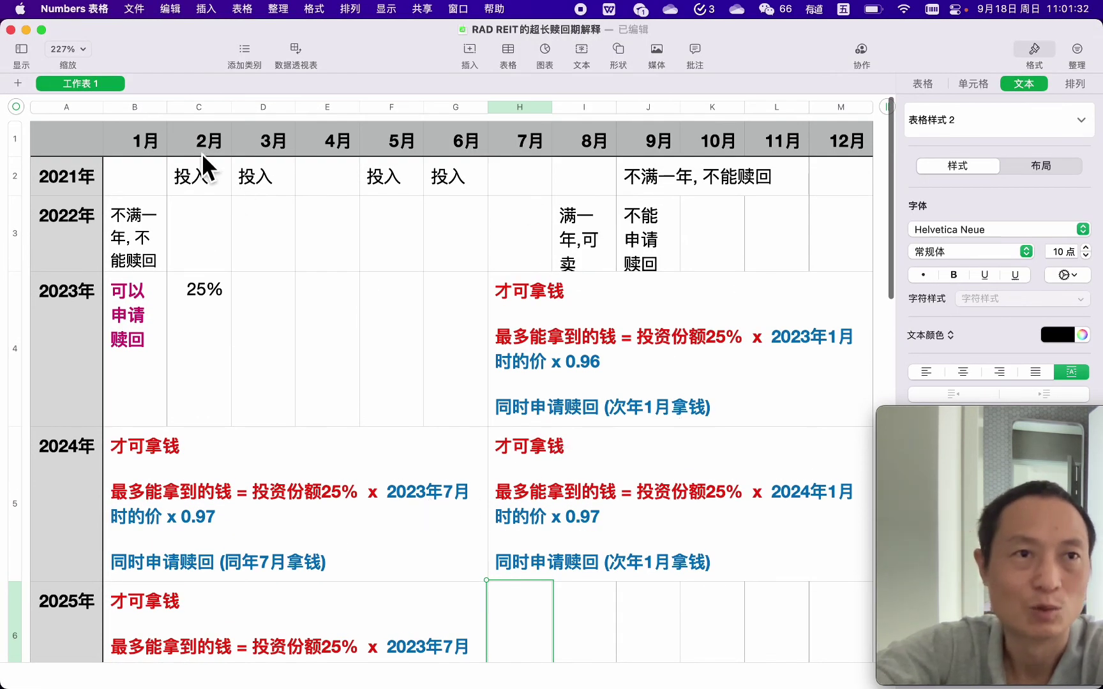
click(46, 34)
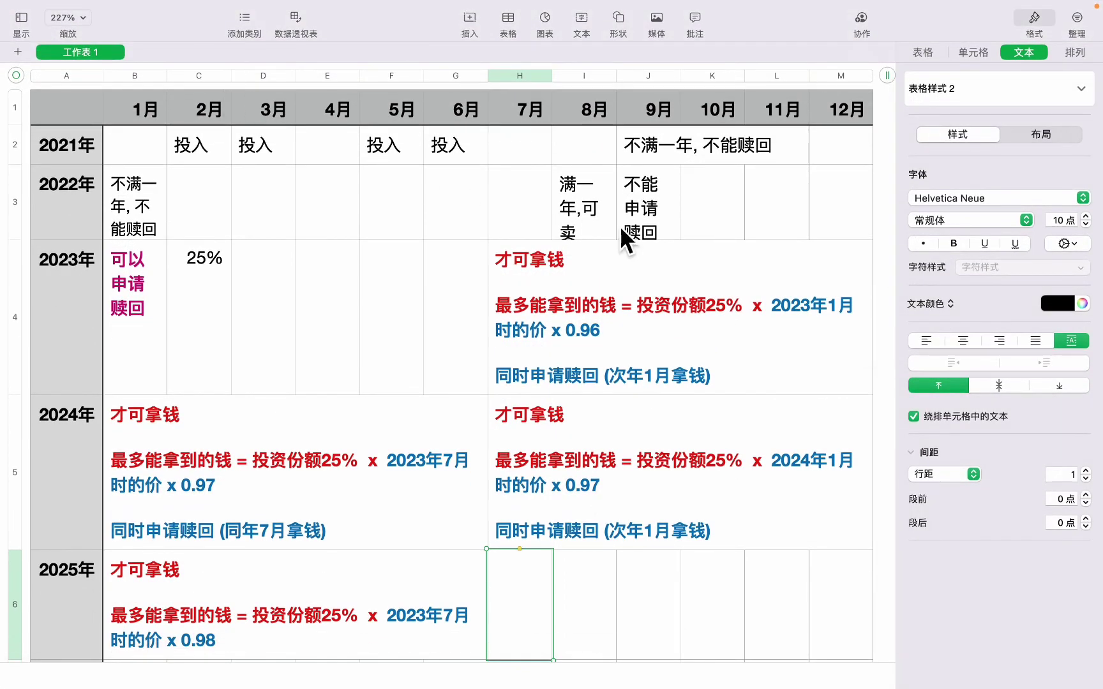
scroll(815, 538, down, 2)
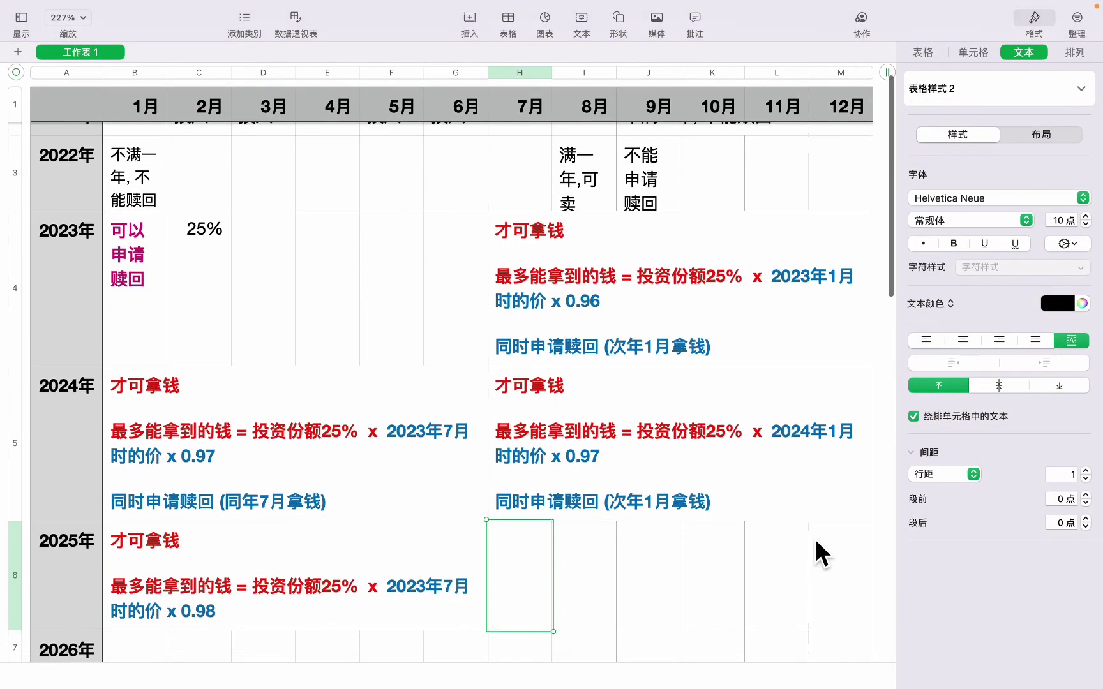
scroll(815, 539, up, 2)
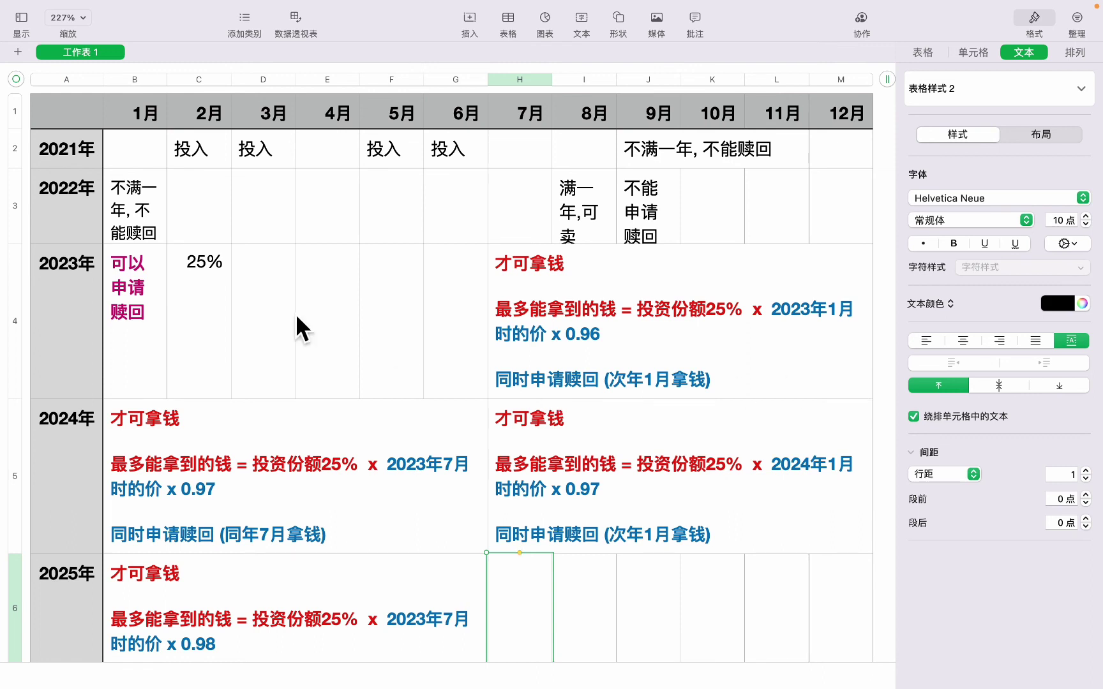
click(324, 306)
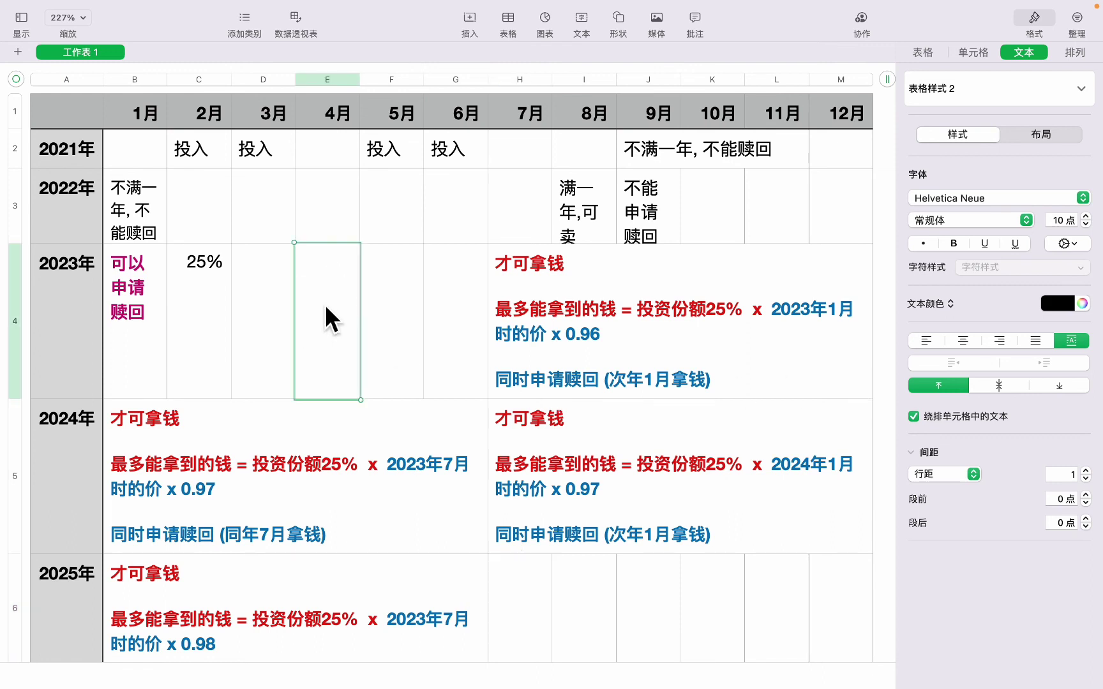
Step: Enter the text "BINGJIW" in the August 2025 cell of the timeline table
click(606, 600)
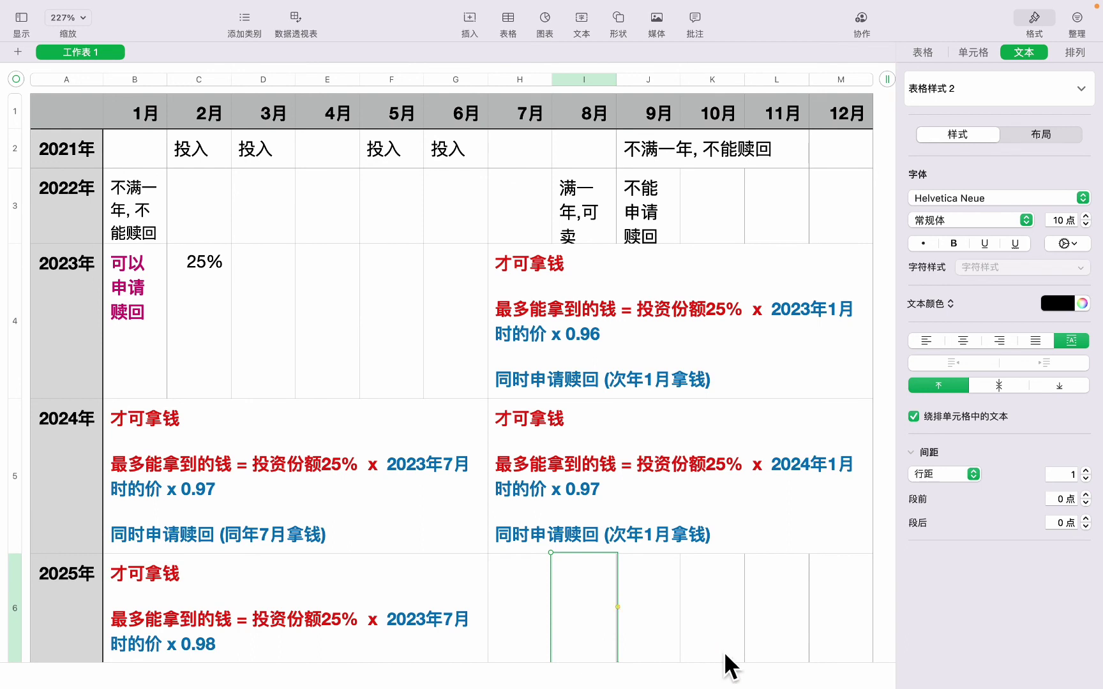
text(b)
key(space)
key(BackSpace)
text(BINGJIW)
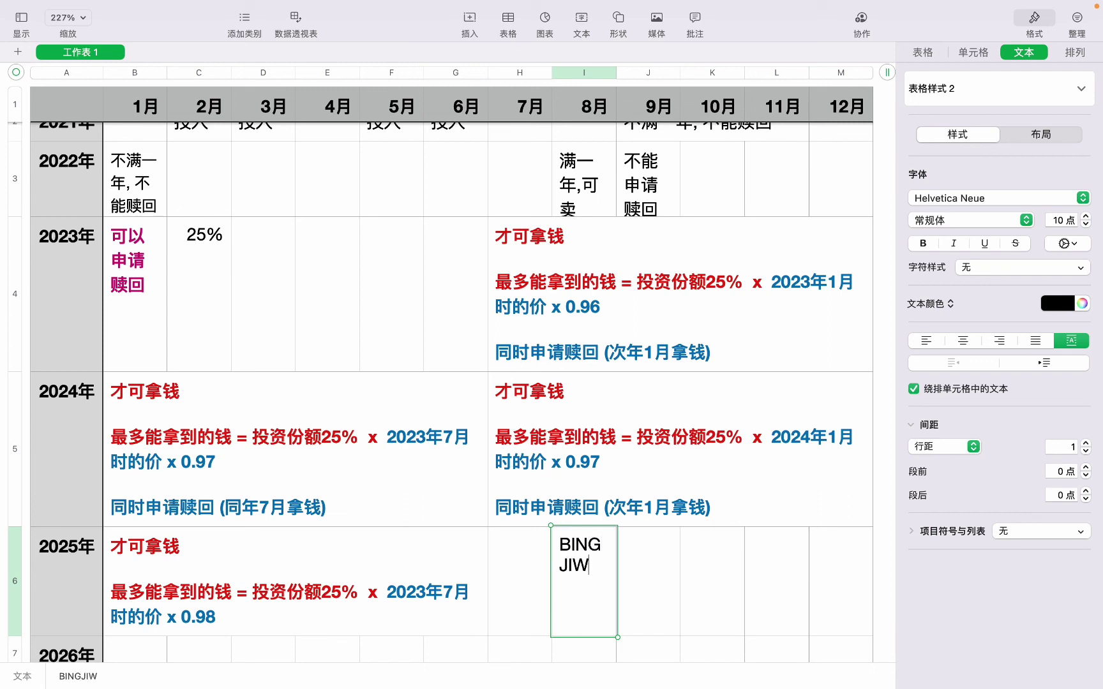
click(759, 604)
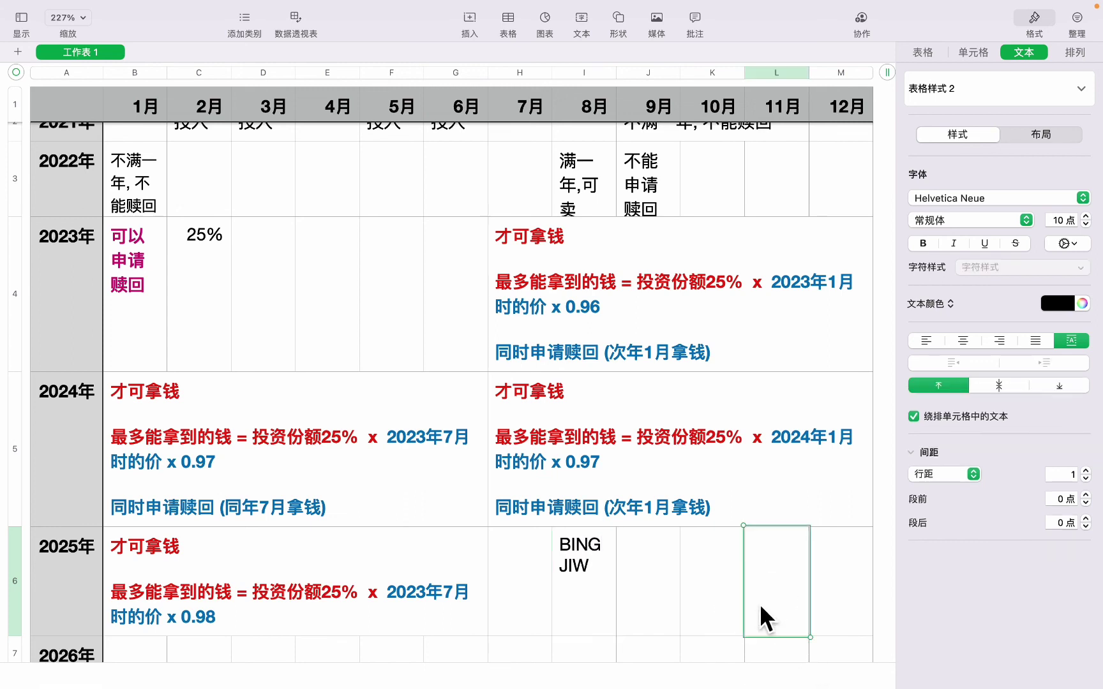
Step: Merge the August and September 2025 cells into one and select the merged cell
key(Left)
key(Left)
key(shift+Left)
right_click(640, 555)
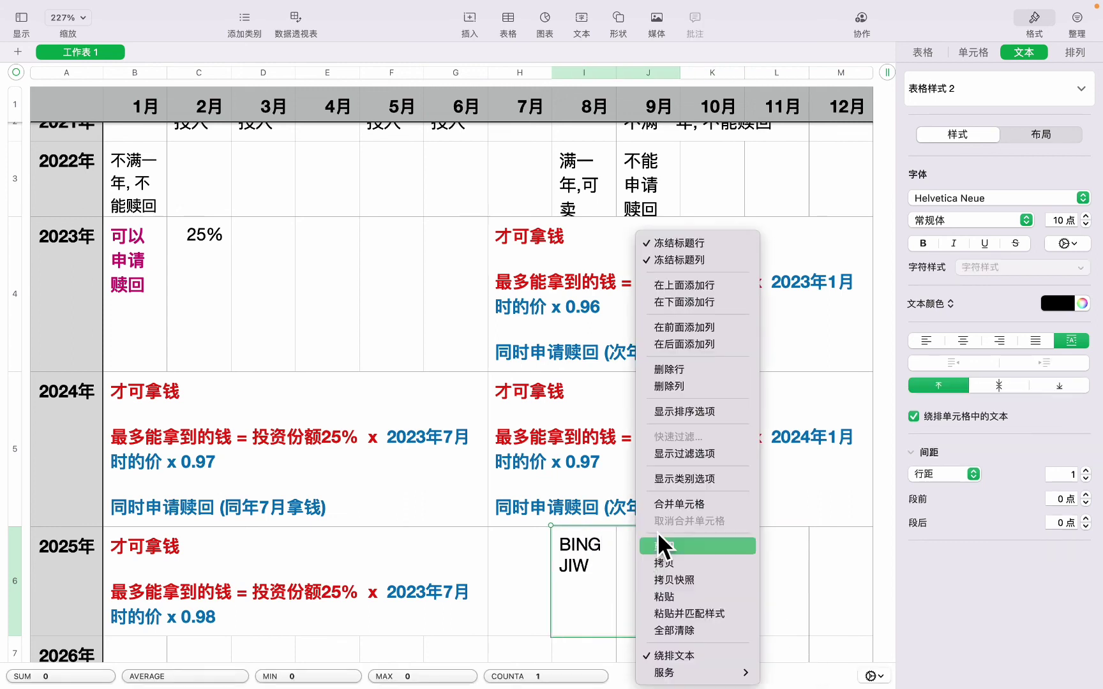
click(717, 512)
click(765, 555)
scroll(764, 554, up, 2)
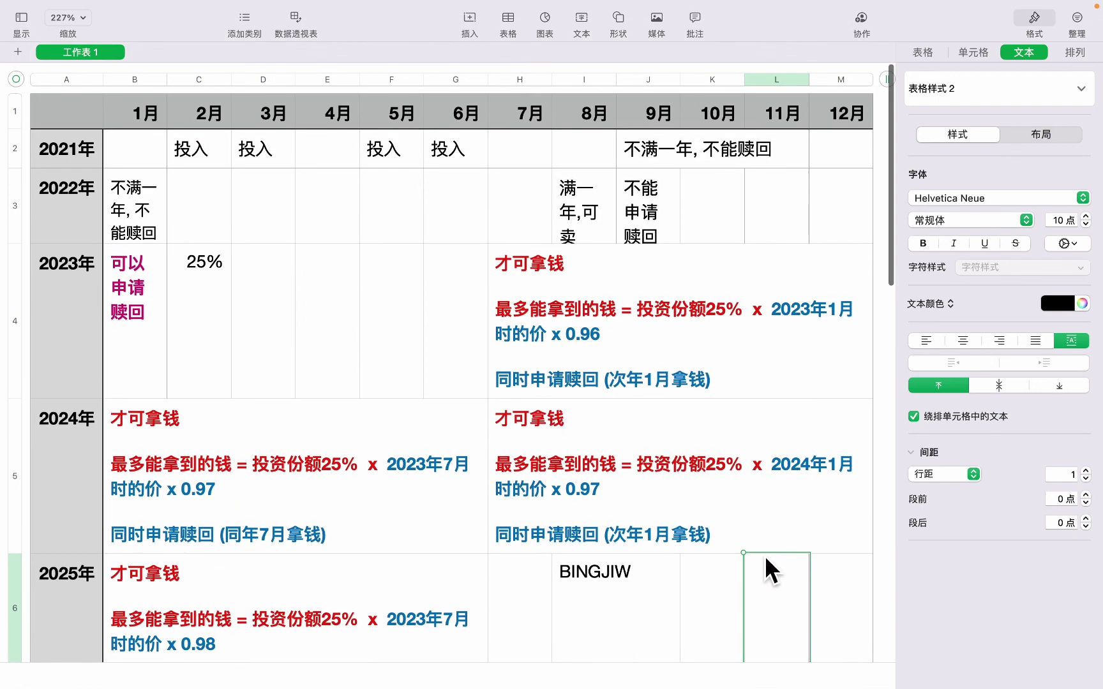
click(631, 588)
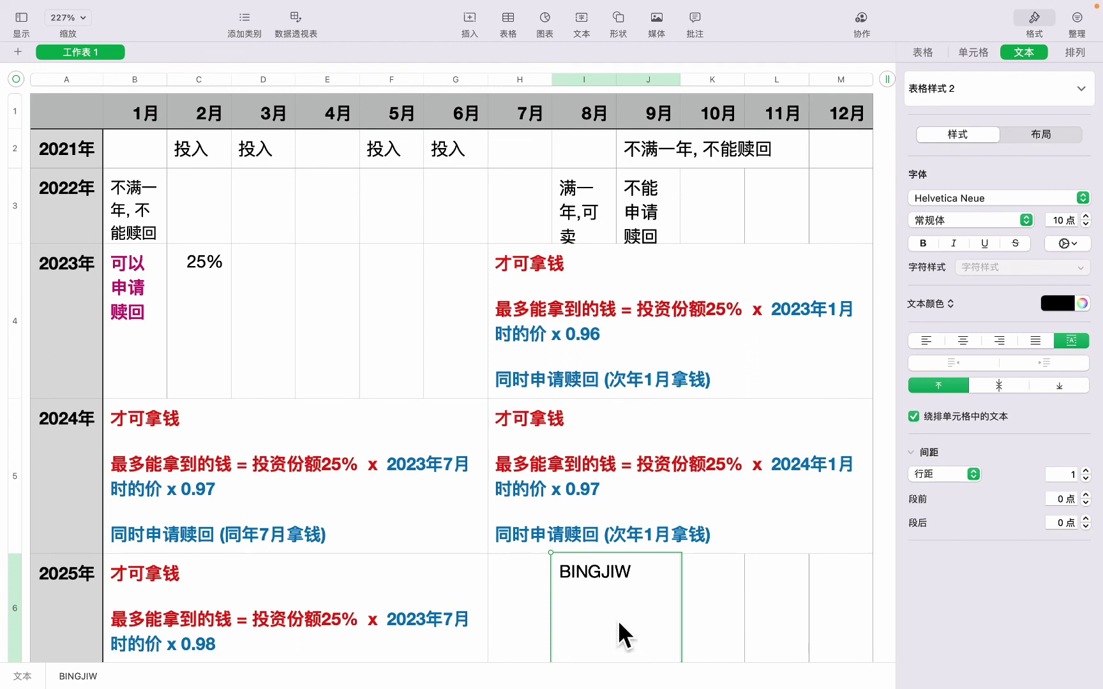